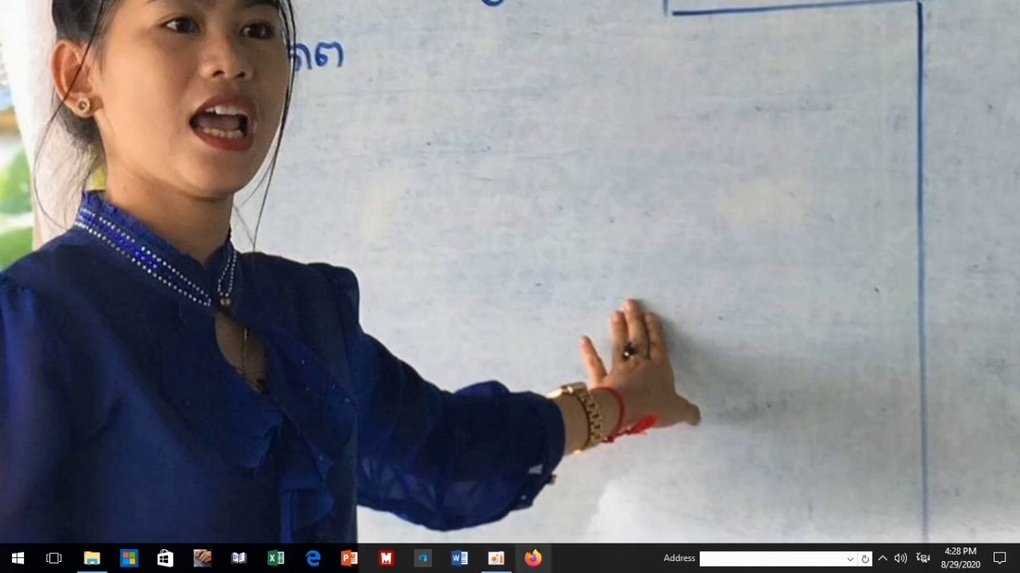
Unpin Firefox and Word 2016 from the taskbar.
right_click(532, 558)
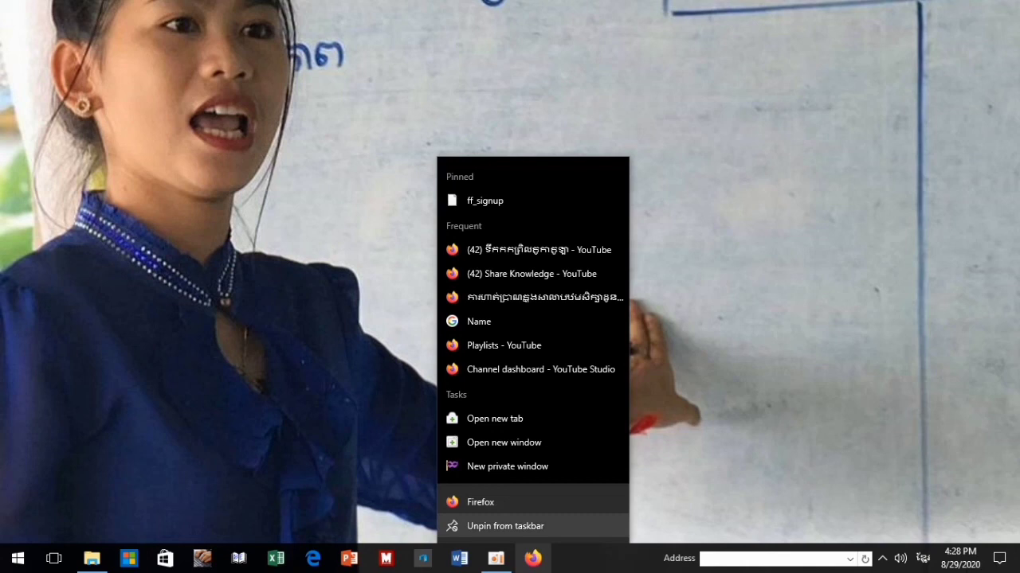
click(505, 526)
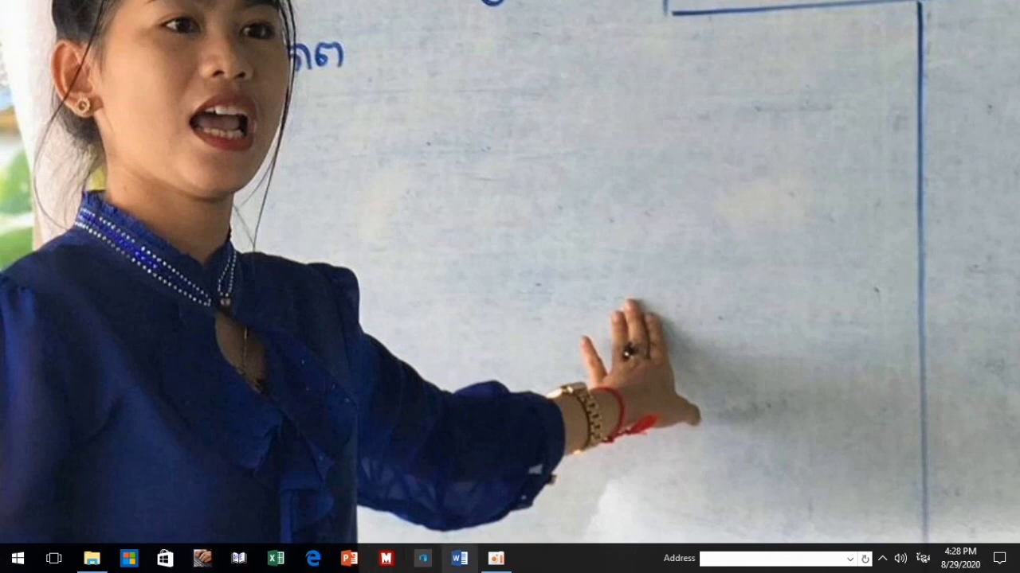
right_click(459, 558)
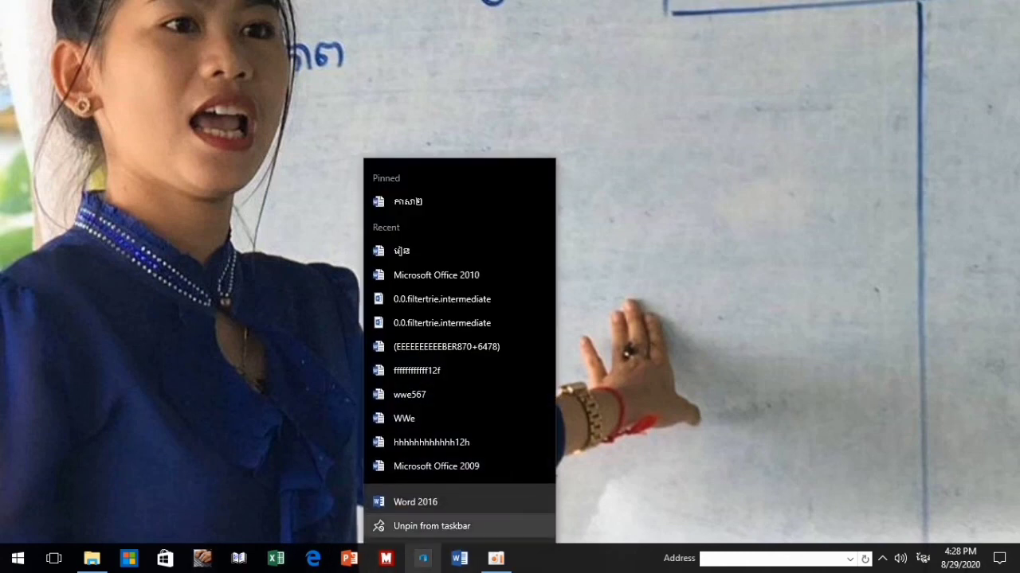
click(432, 525)
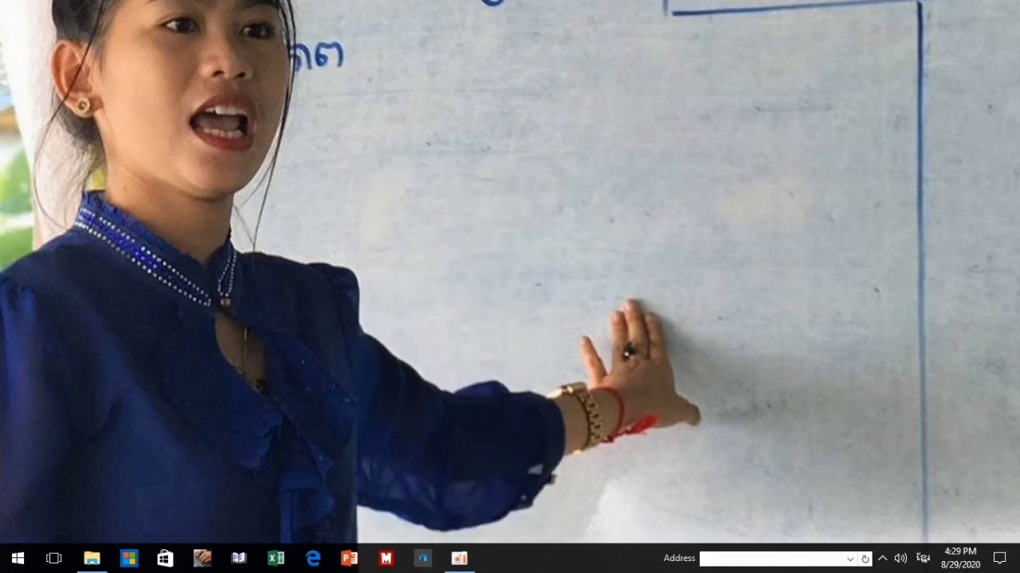
Refresh the empty desktop twice.
right_click(398, 52)
click(437, 94)
right_click(299, 55)
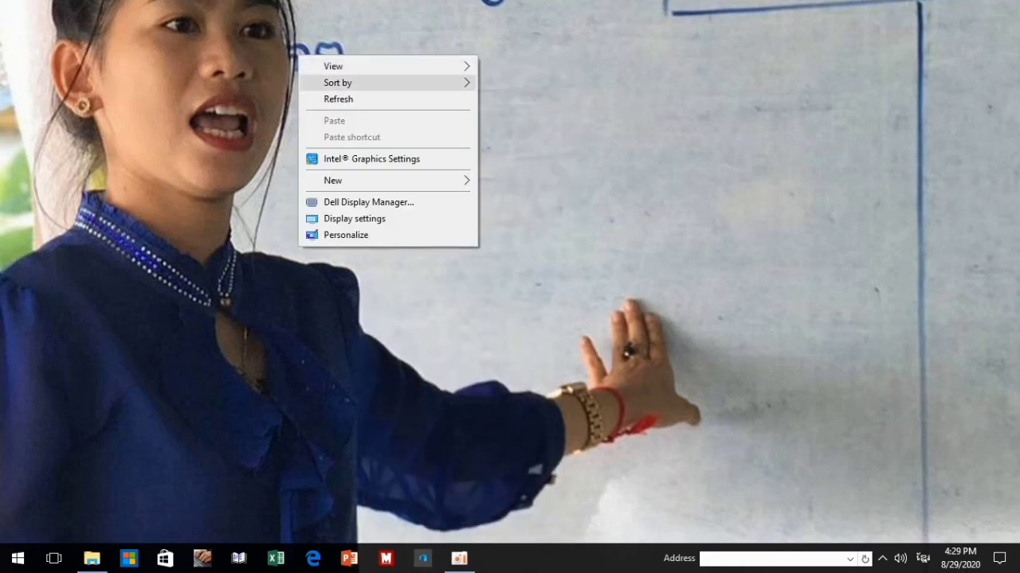
click(336, 96)
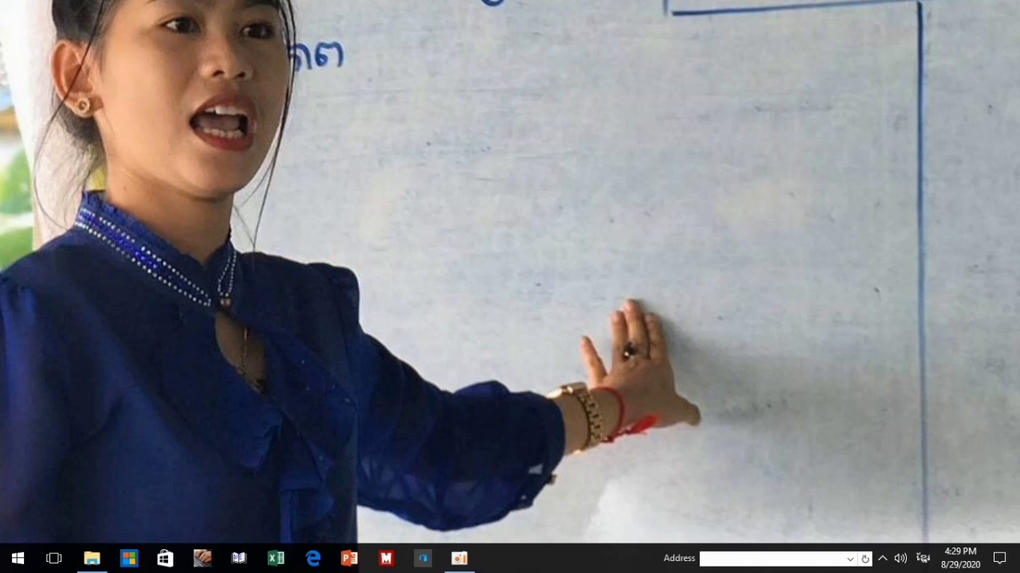
Show the desktop icons and hide them again.
right_click(376, 92)
mouse_move(446, 102)
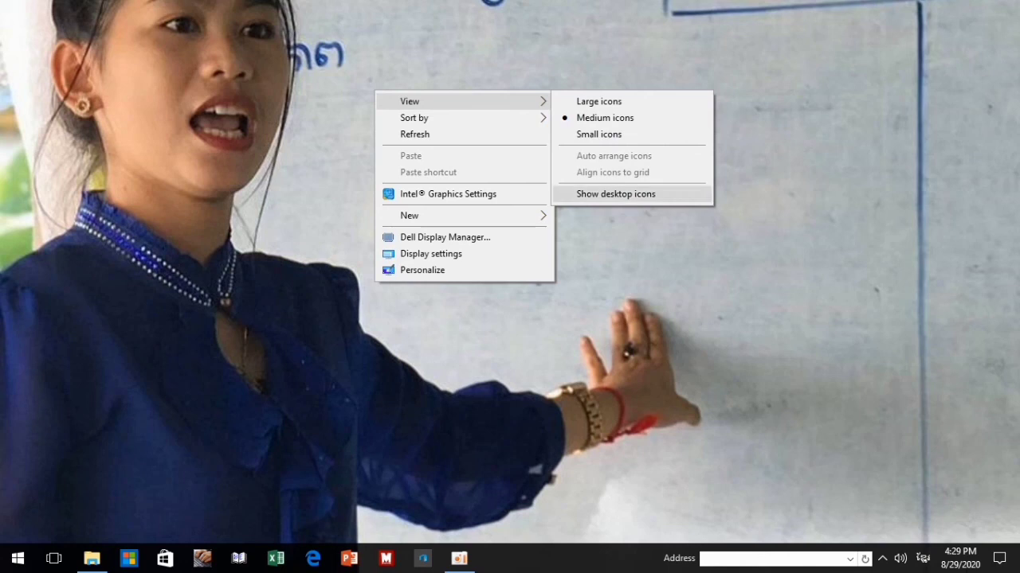
click(616, 193)
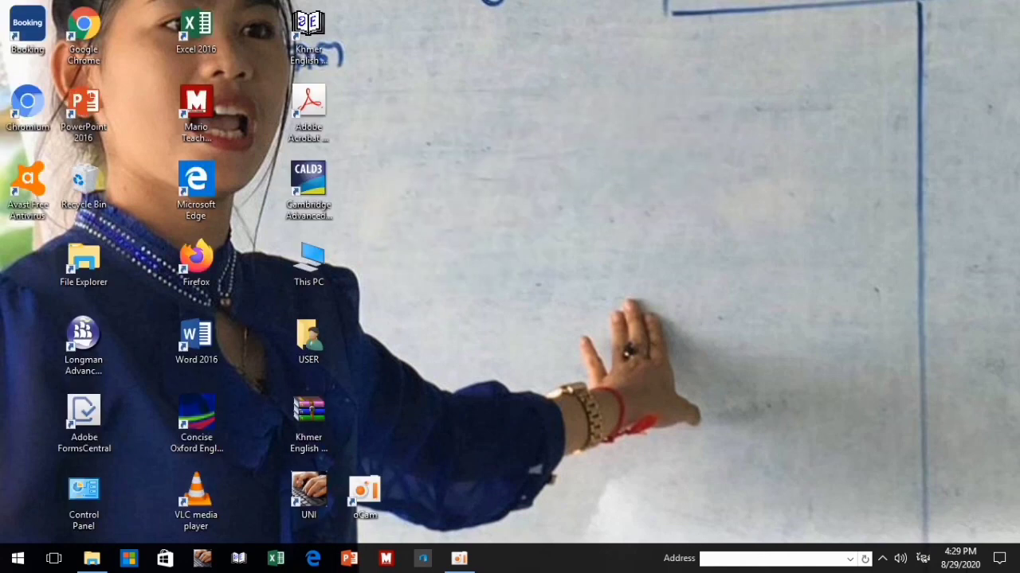
right_click(544, 48)
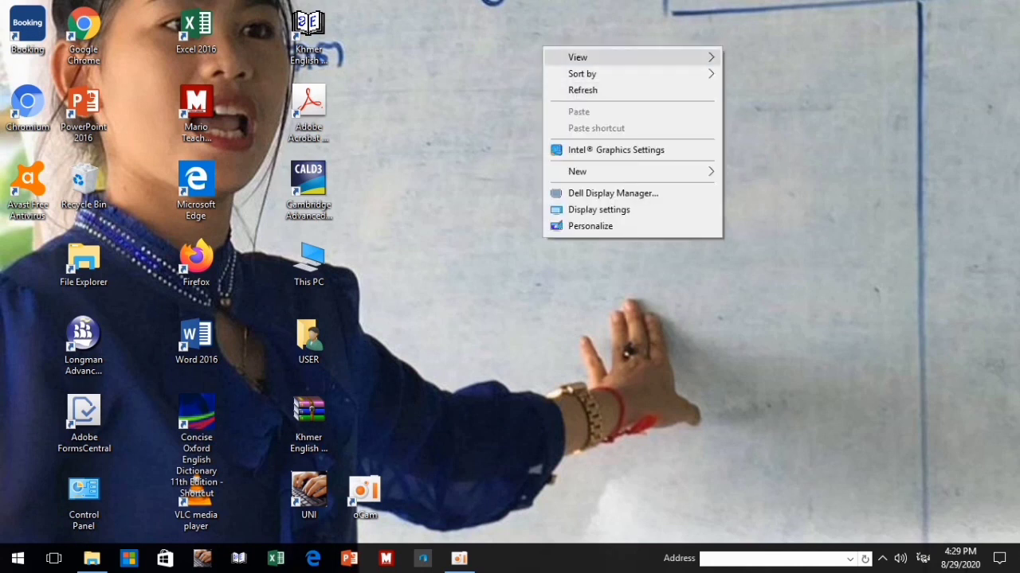
mouse_move(578, 58)
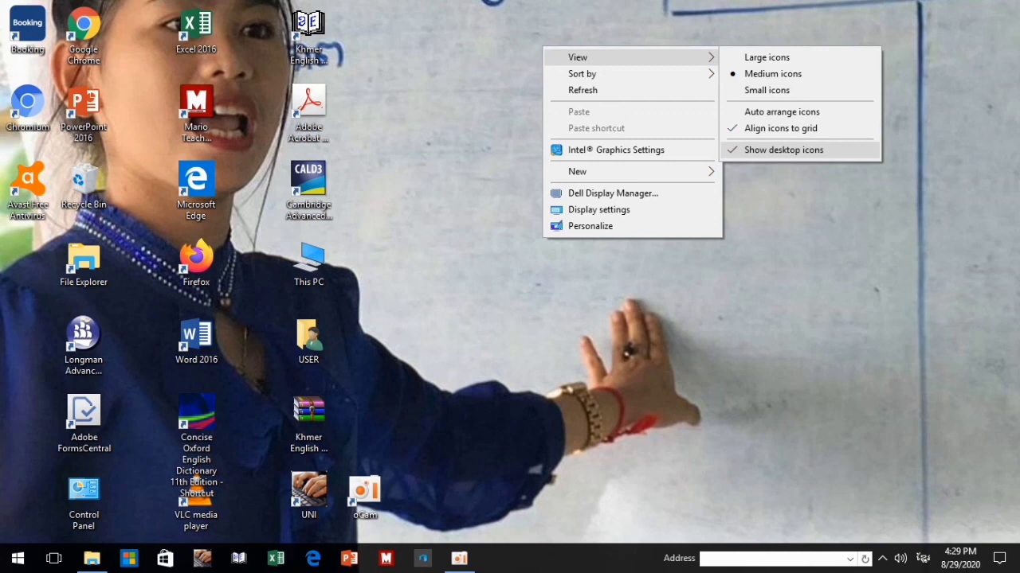
click(783, 150)
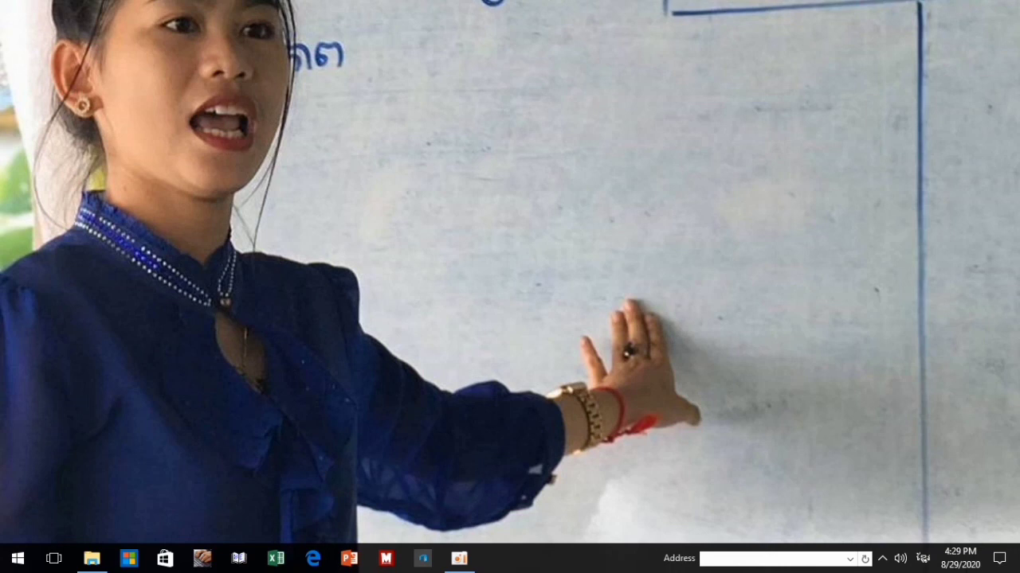
Refresh the desktop twice while its icons are hidden.
right_click(457, 76)
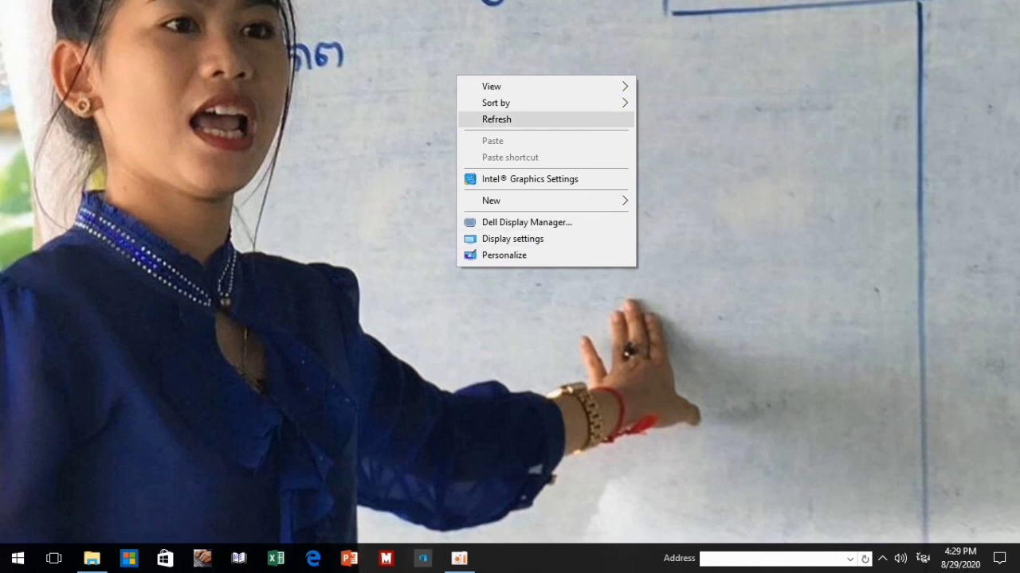
click(496, 118)
right_click(405, 92)
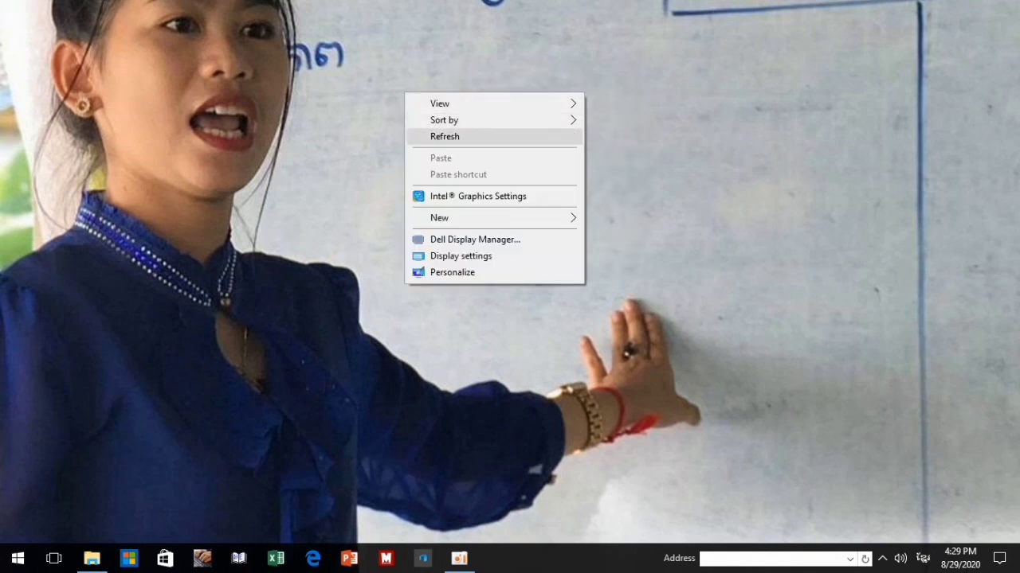
click(444, 136)
Turn on the display of desktop icons.
right_click(410, 71)
mouse_move(423, 80)
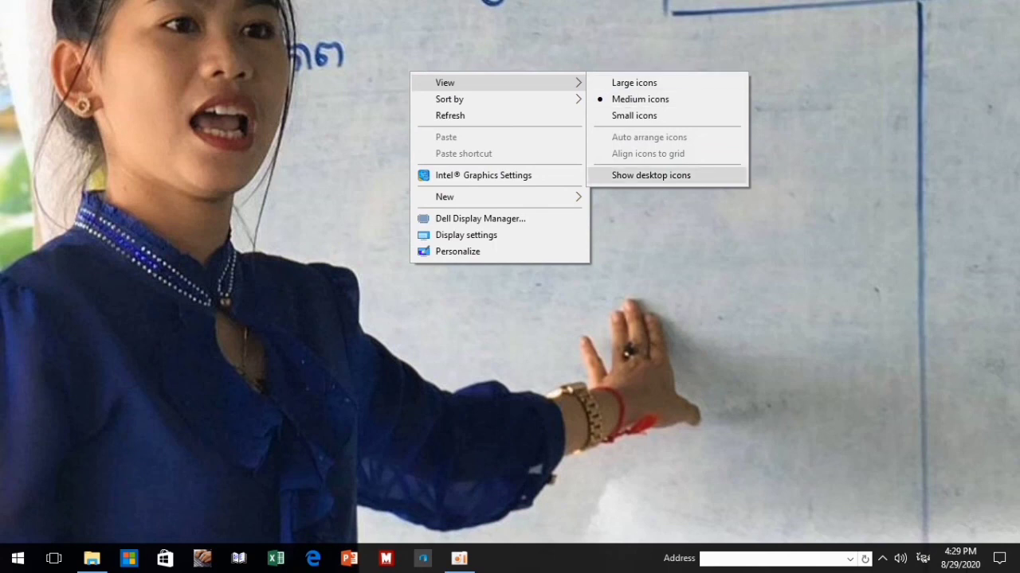
click(650, 175)
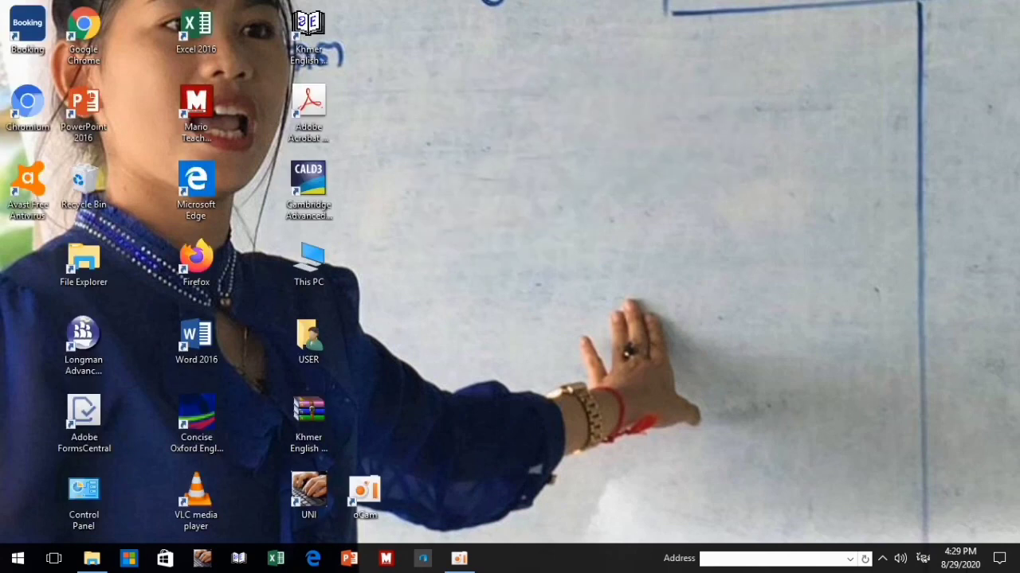
Change the desktop icon size to Large icons and back to Medium icons.
right_click(423, 68)
mouse_move(462, 78)
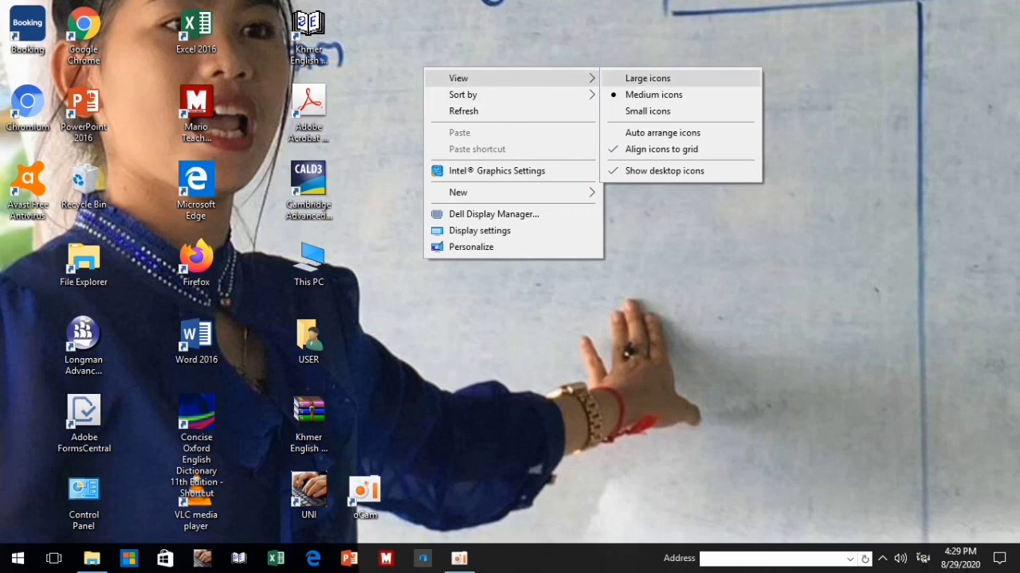
click(646, 78)
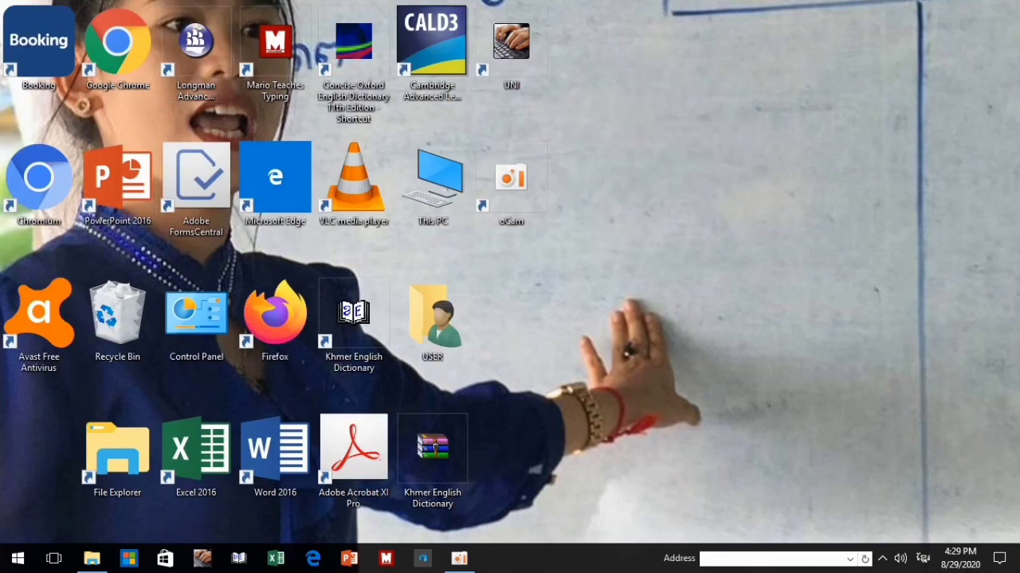
right_click(650, 72)
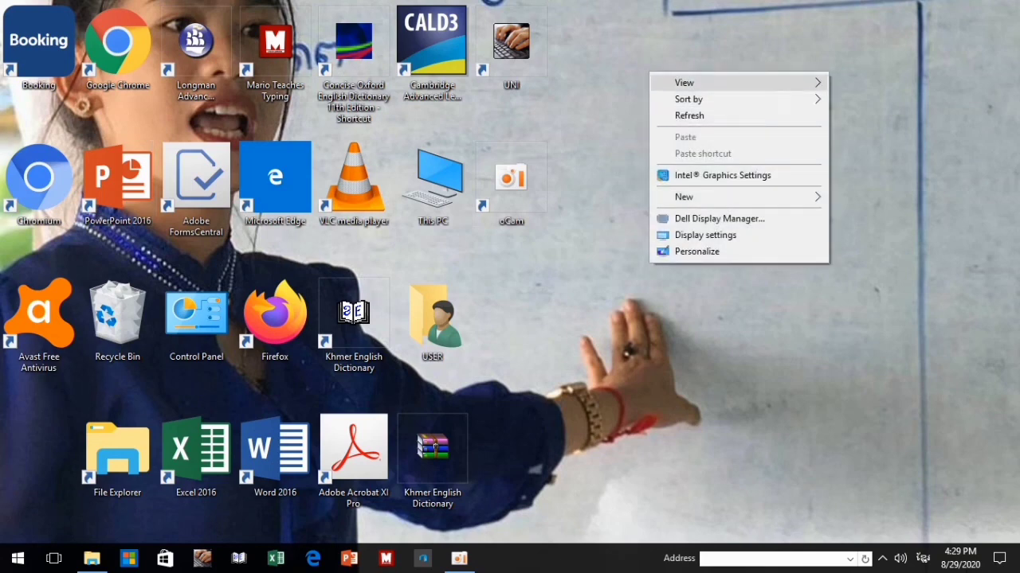
mouse_move(683, 83)
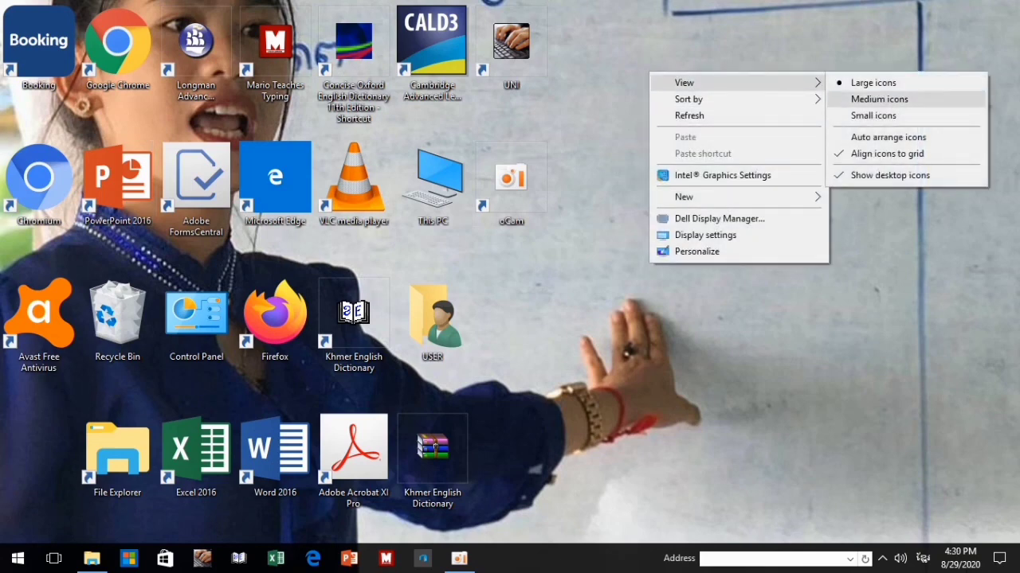
click(876, 99)
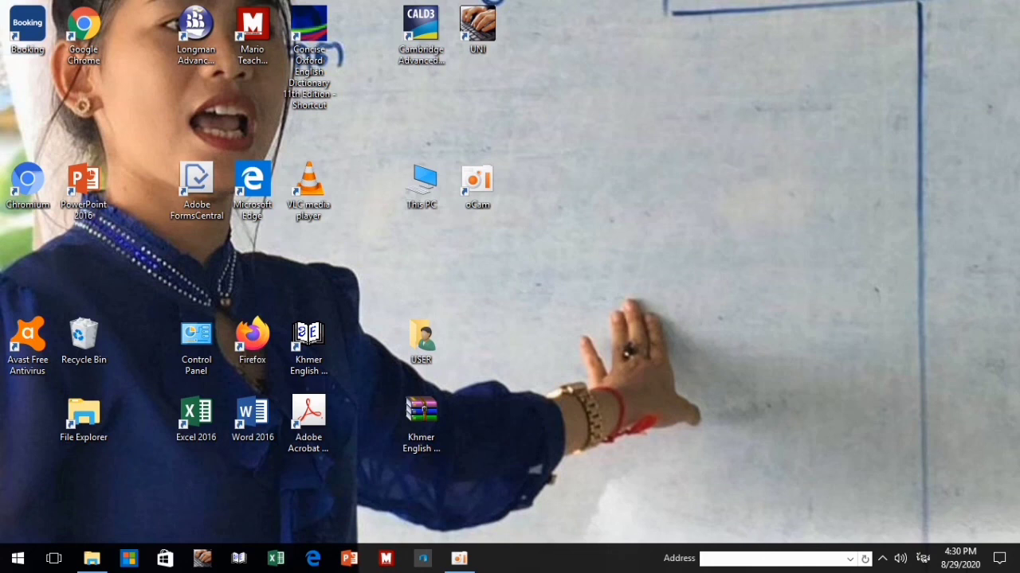
Change the desktop icon size to Small icons and back to Medium icons.
mouse_move(764, 87)
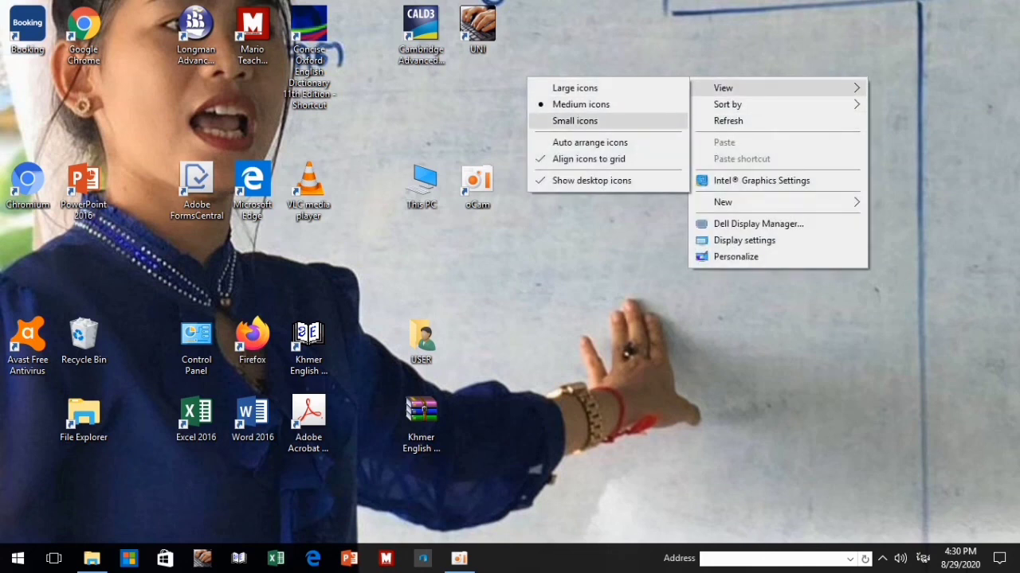
click(575, 120)
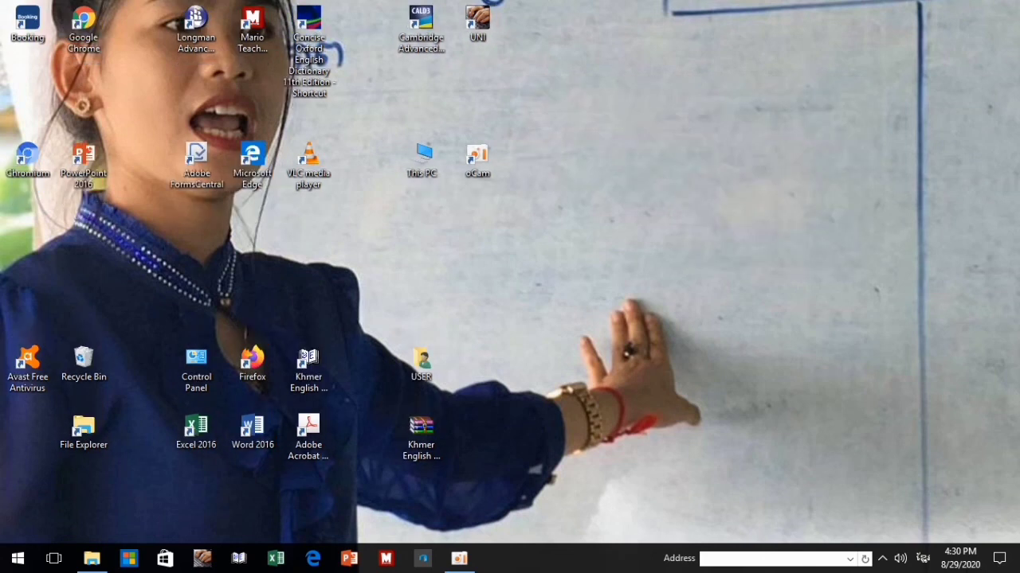
right_click(599, 77)
mouse_move(637, 87)
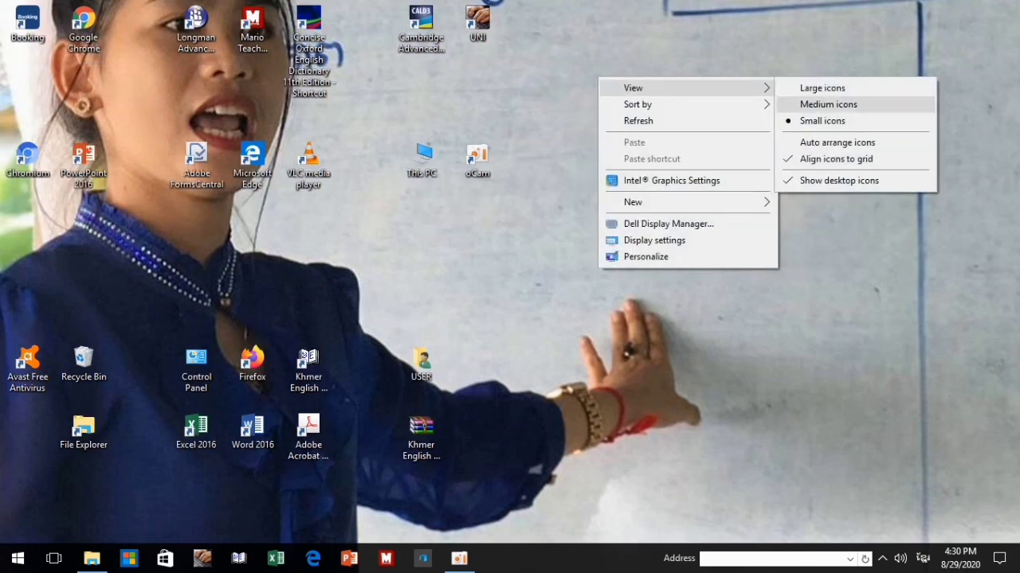
click(827, 104)
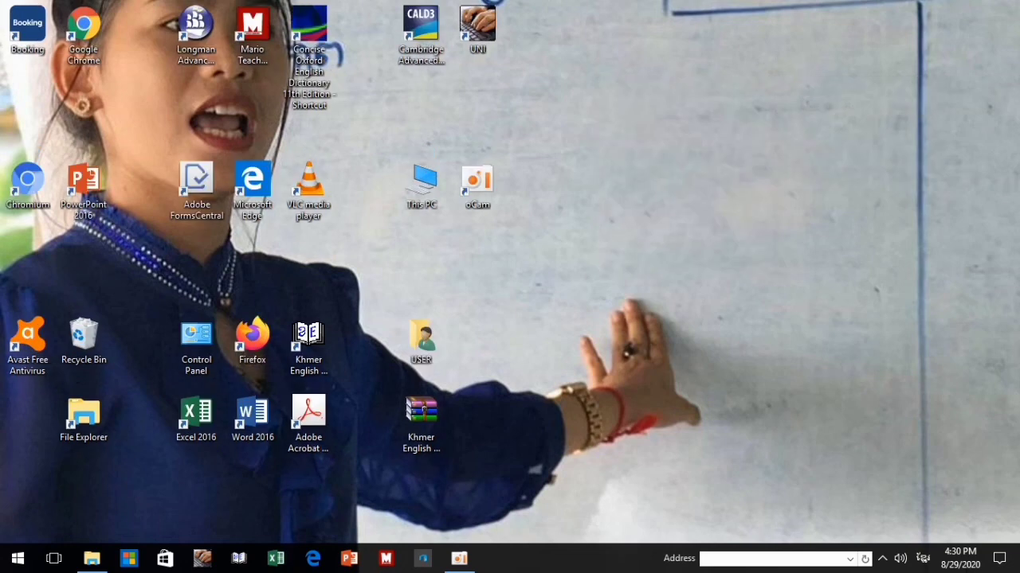
Refresh the desktop four times in a row.
right_click(601, 88)
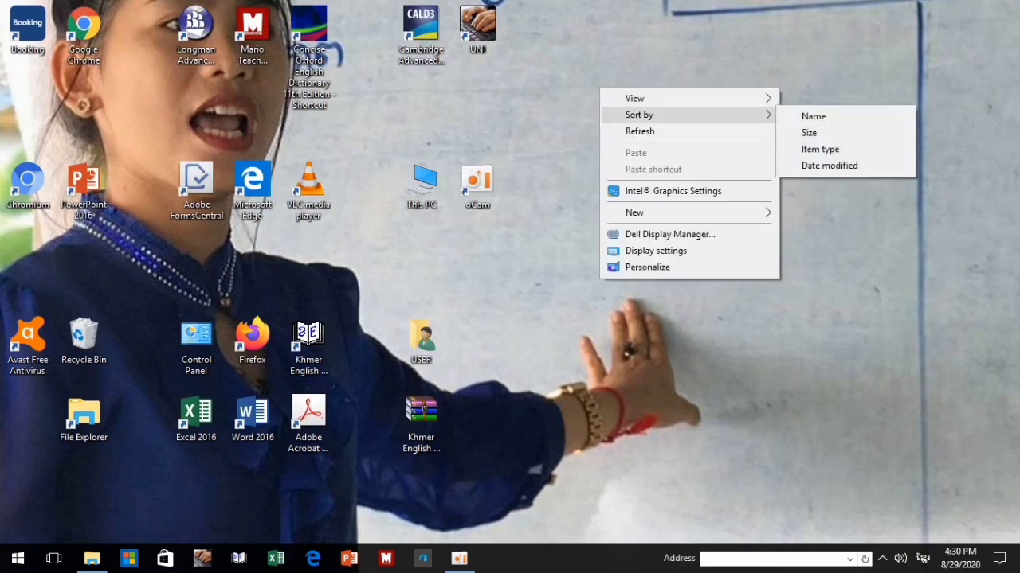
click(640, 130)
right_click(582, 70)
click(620, 110)
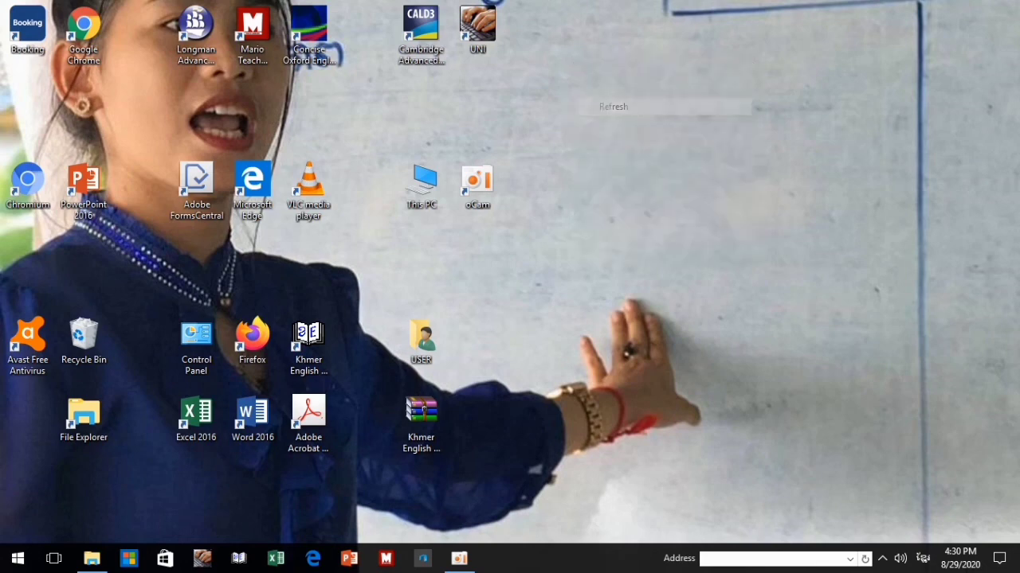
right_click(582, 69)
click(620, 110)
right_click(581, 69)
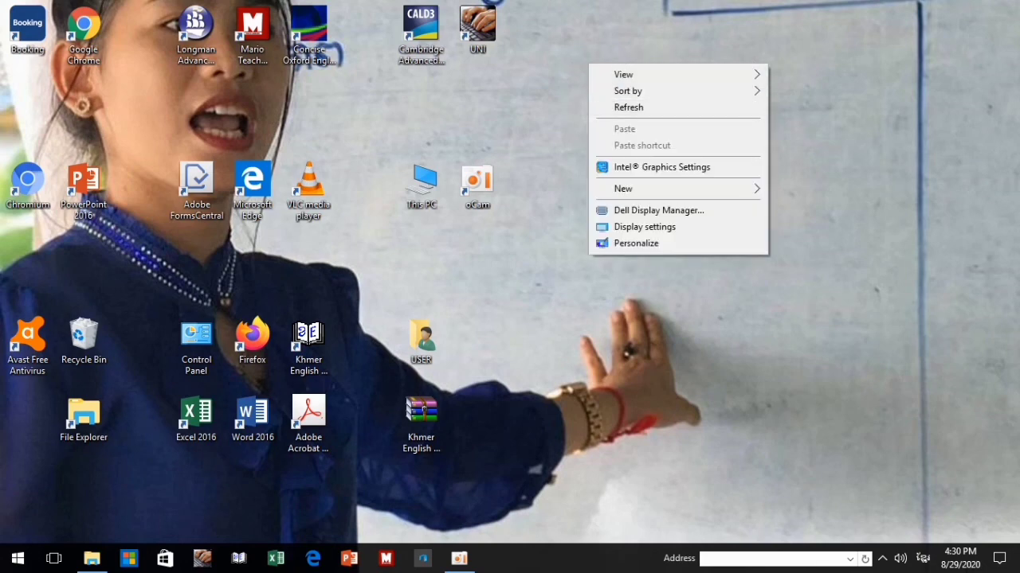
click(620, 110)
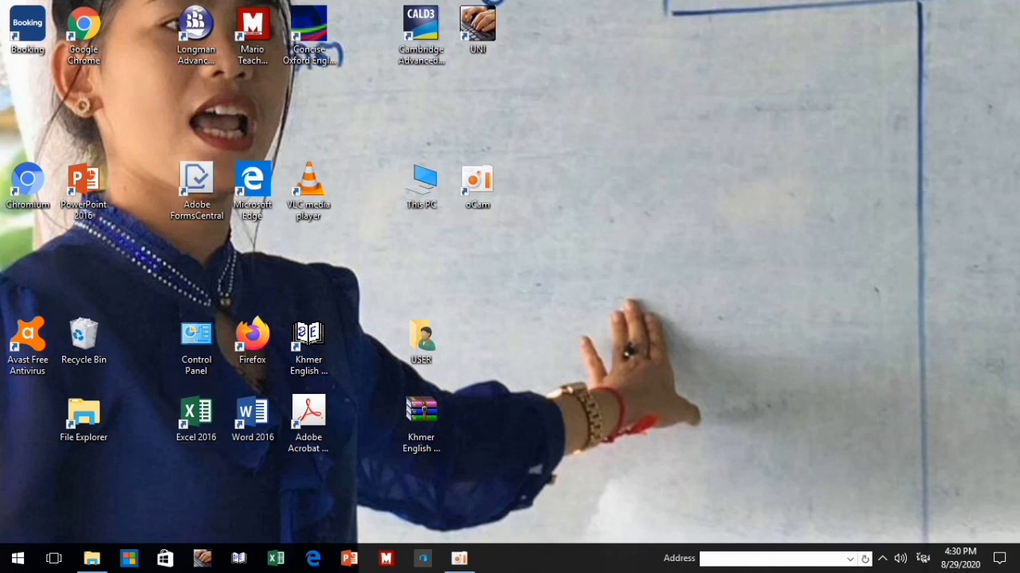
Open the Display settings from the desktop to view them, and close the window.
right_click(635, 72)
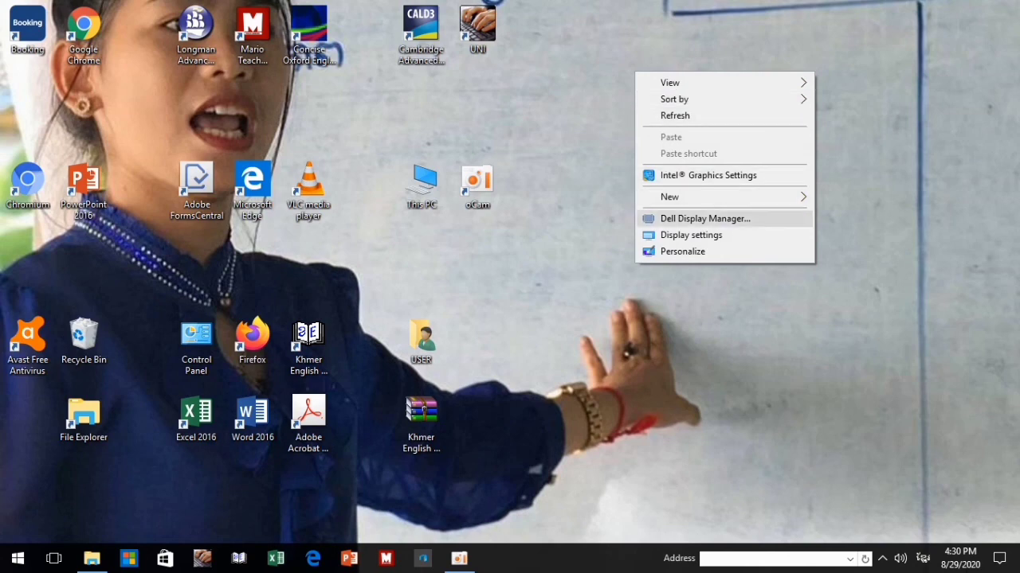
click(690, 235)
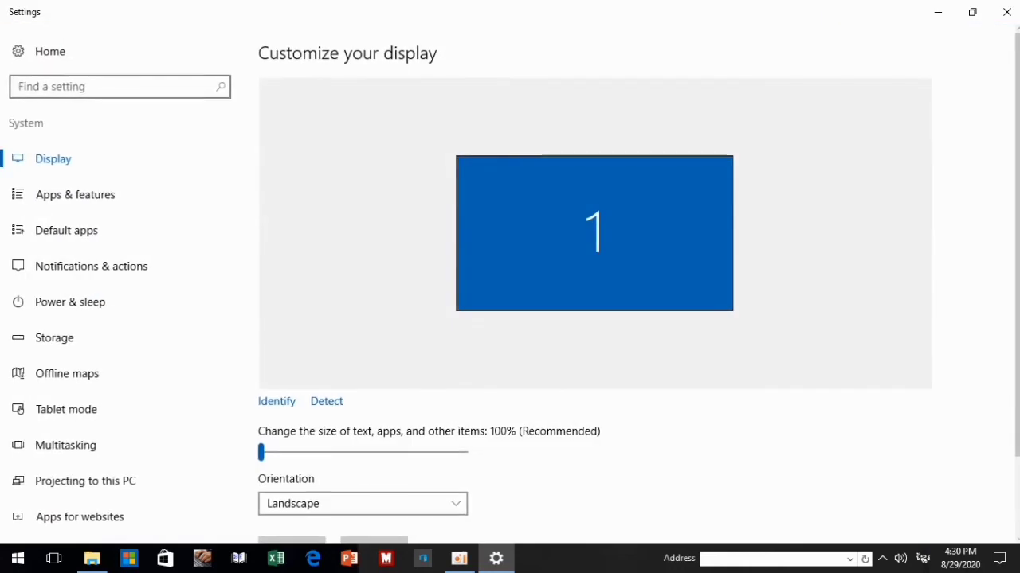
click(1006, 12)
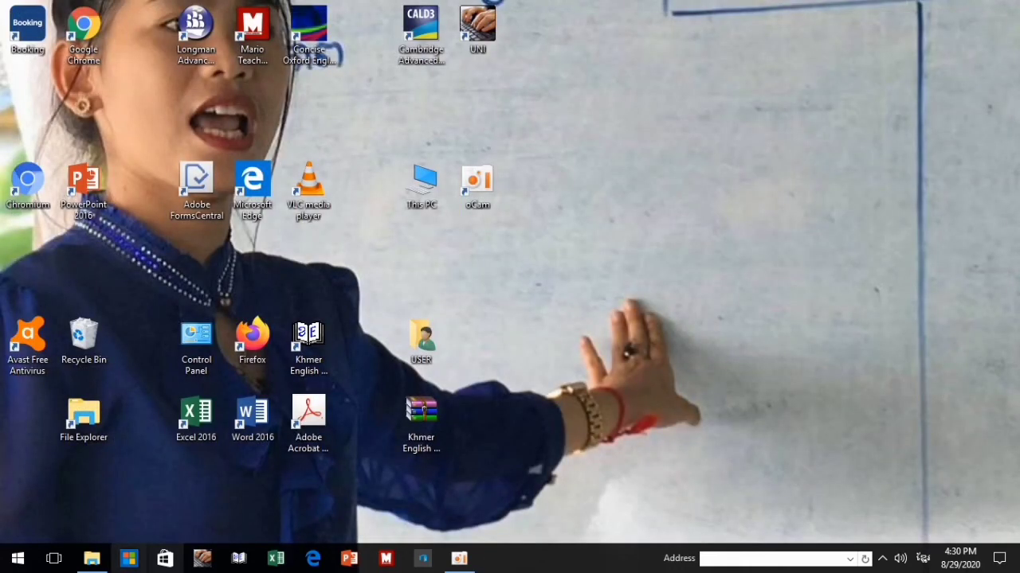
Set the picture a1d3904c204092a019884ec506f21aede0b0f984 from the រូបភាព២ folder as the desktop background, and refresh the uncovered desktop.
click(92, 559)
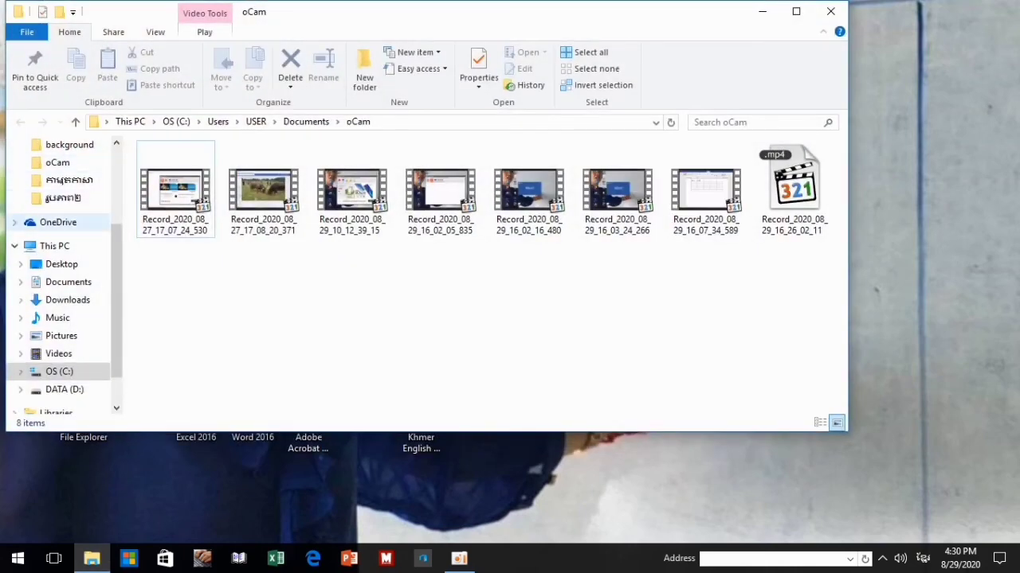
click(62, 198)
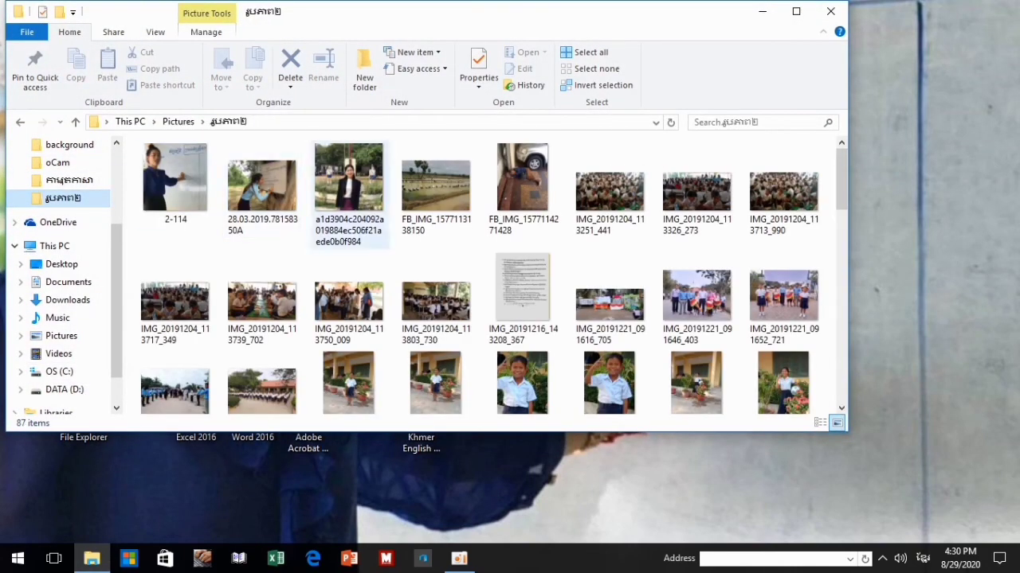
click(348, 191)
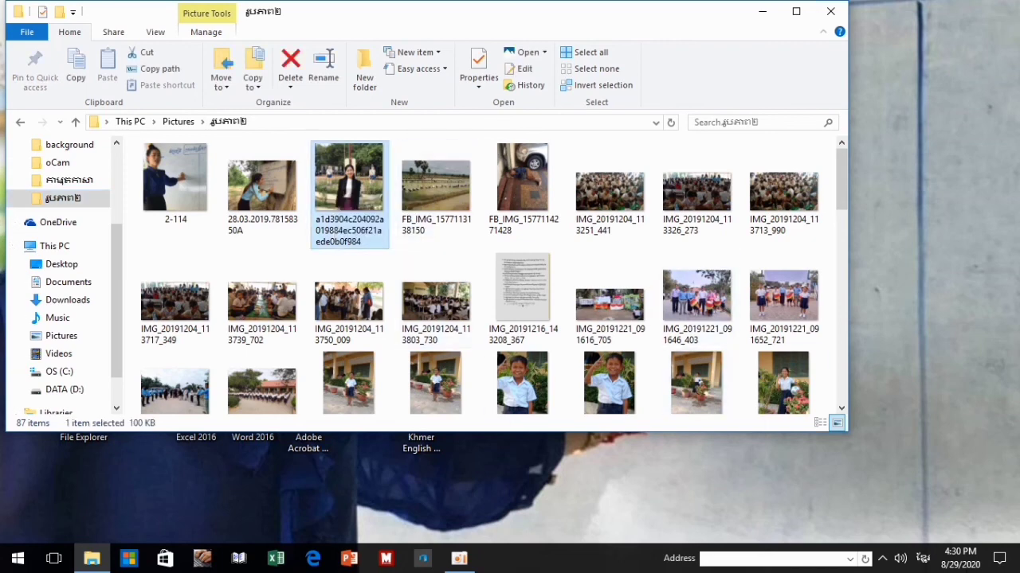
right_click(350, 191)
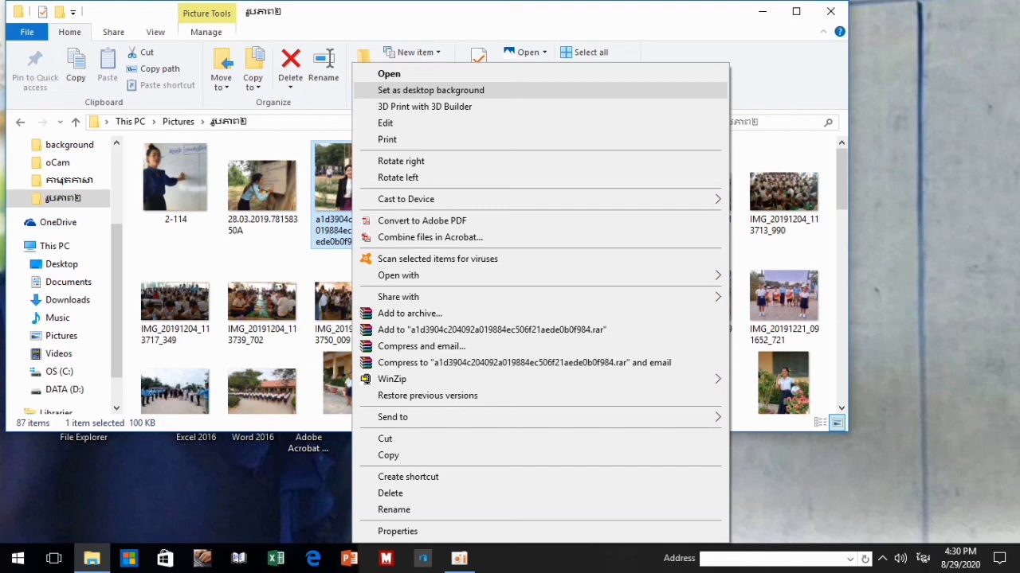
click(430, 90)
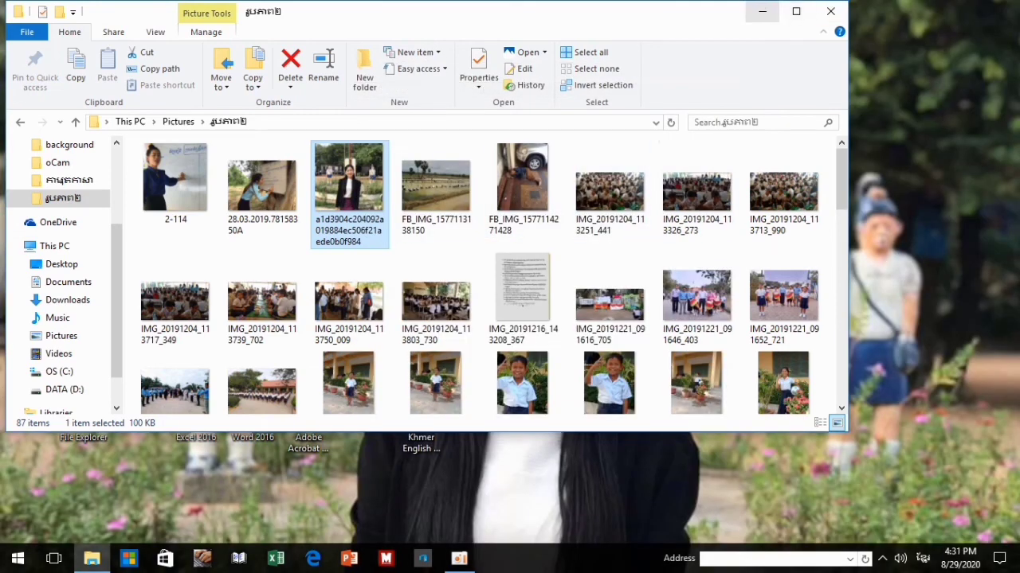
click(762, 11)
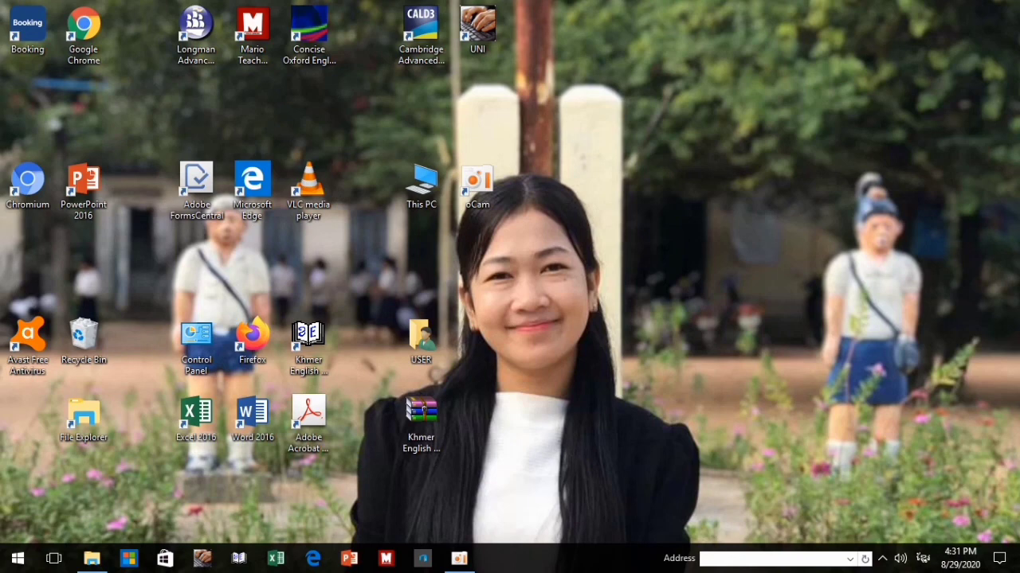
right_click(622, 133)
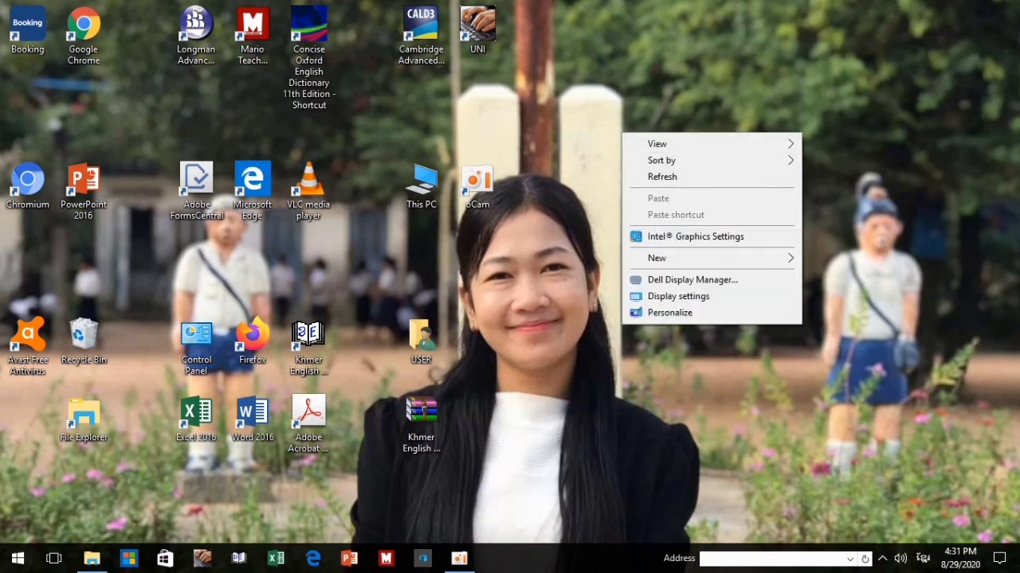
click(662, 177)
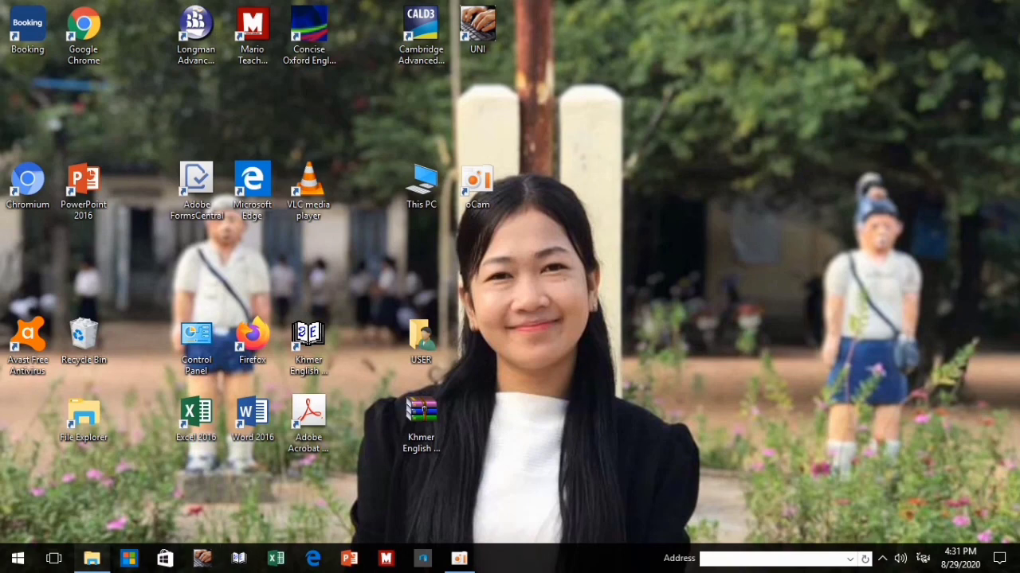
Bring back the File Explorer window and go through Pictures into the រូបភាព២ folder.
click(91, 559)
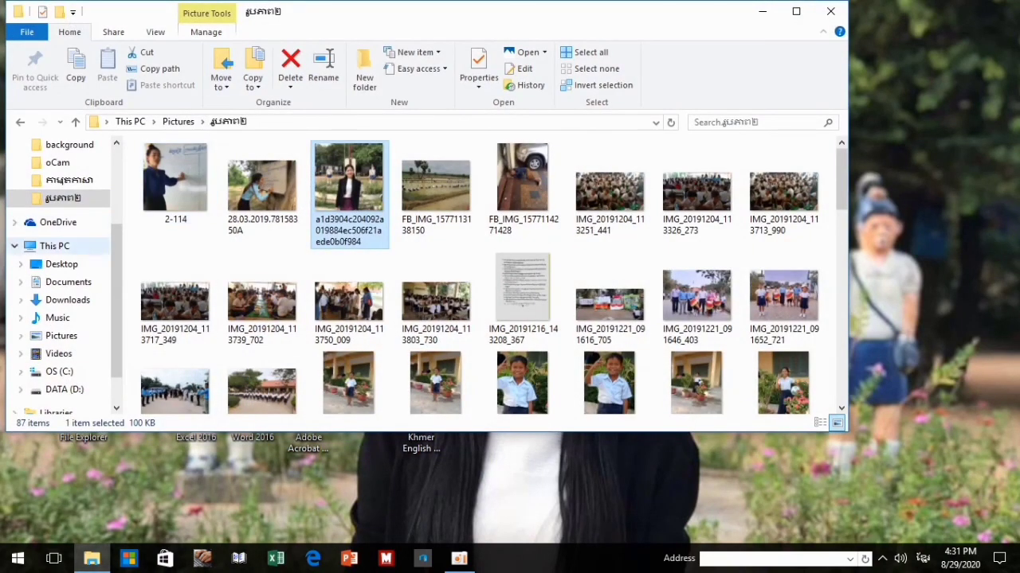
key(F5)
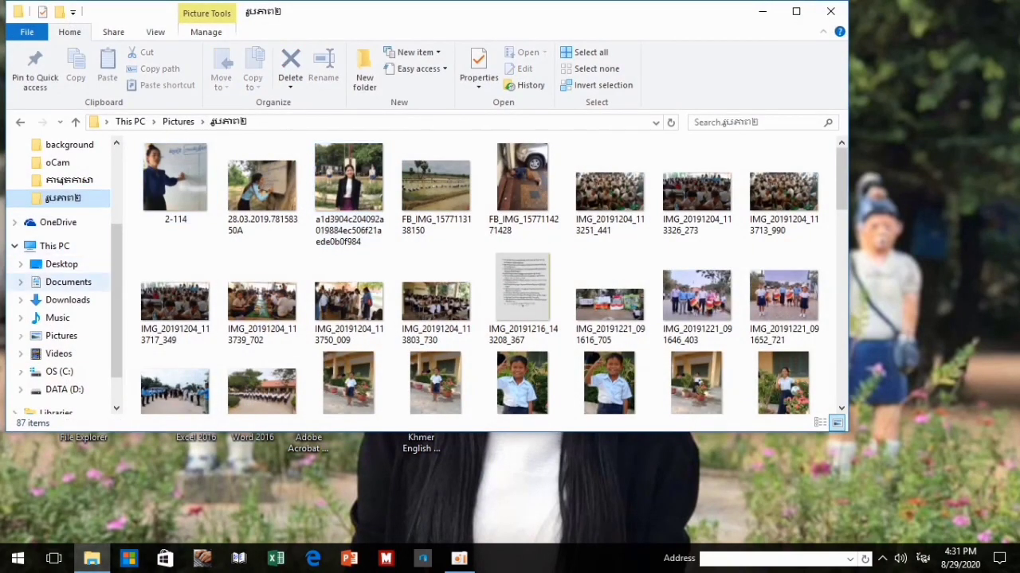
click(62, 335)
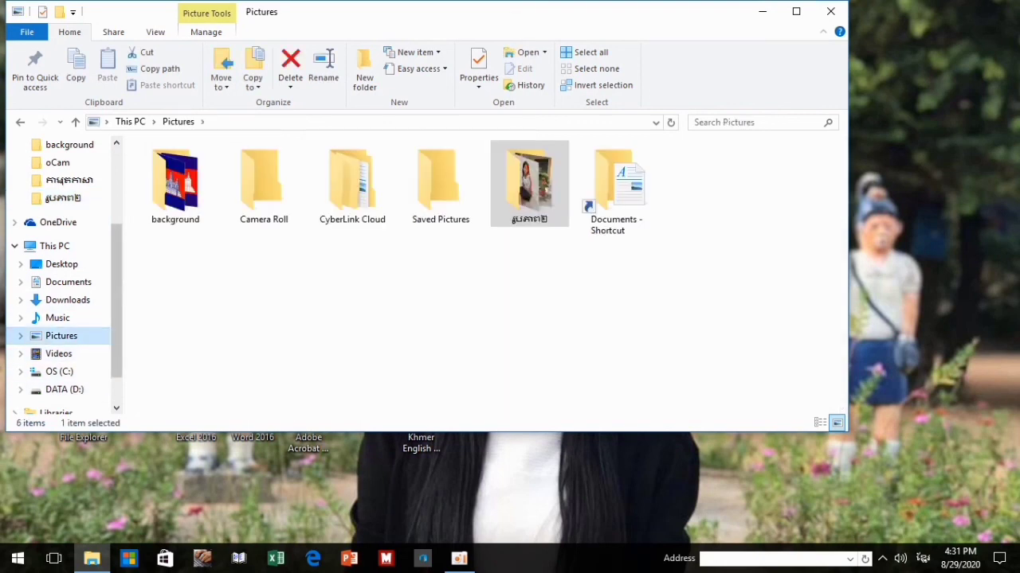
key(Return)
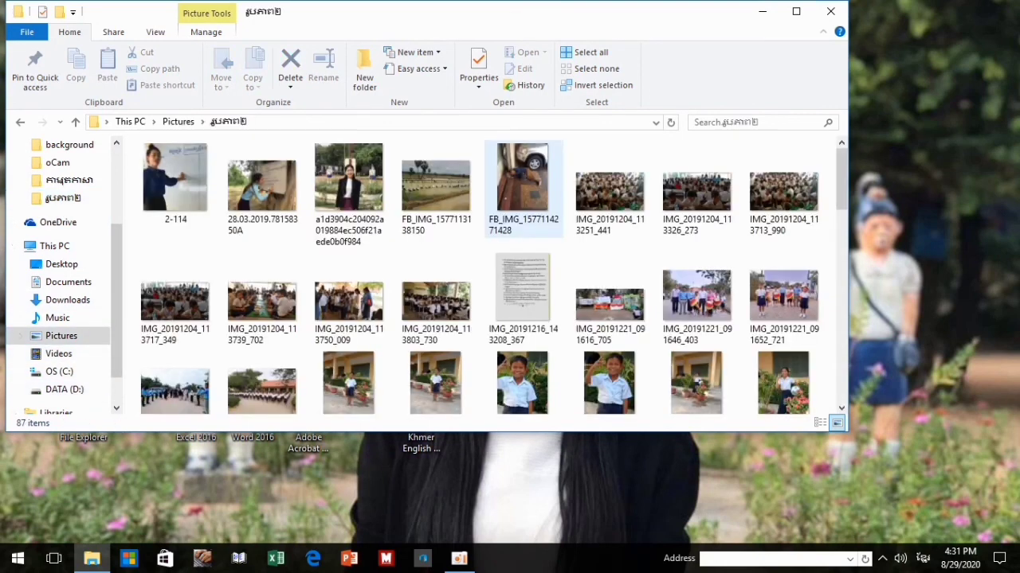
Set the picture IMG_20200103_163307 as the desktop background, and minimize the folder window.
key(Right)
key(Right)
key(Right)
key(Down)
key(Down)
key(Down)
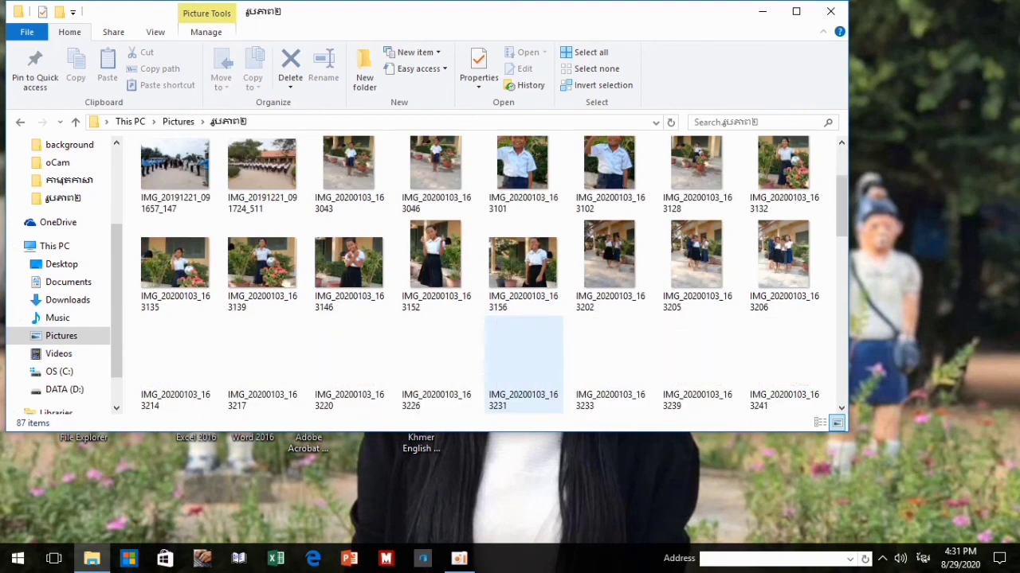
key(Down)
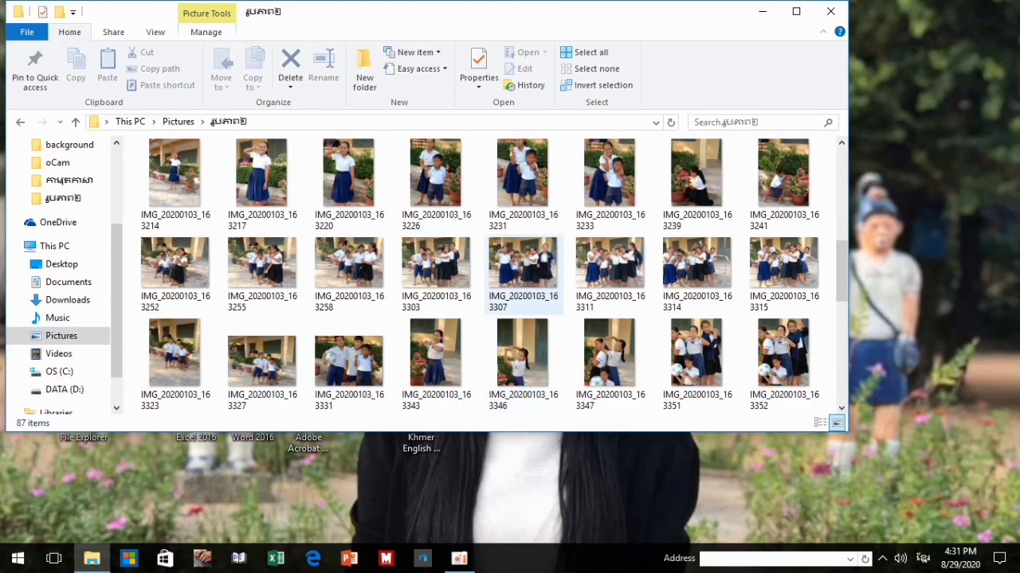
key(space)
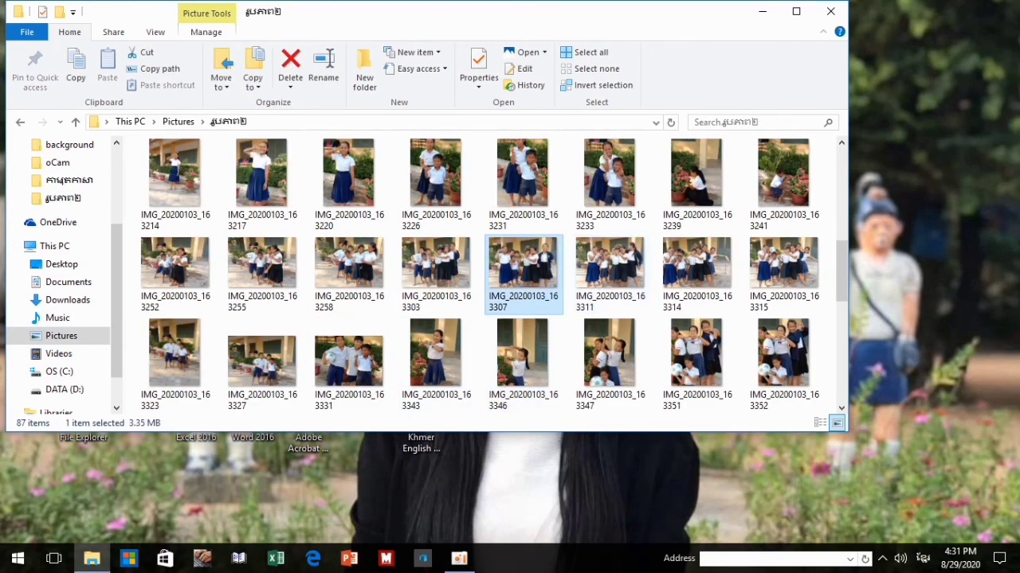
key(shift+F10)
key(Up)
key(Up)
key(Up)
key(Up)
key(Up)
key(Up)
key(Up)
key(Up)
key(Up)
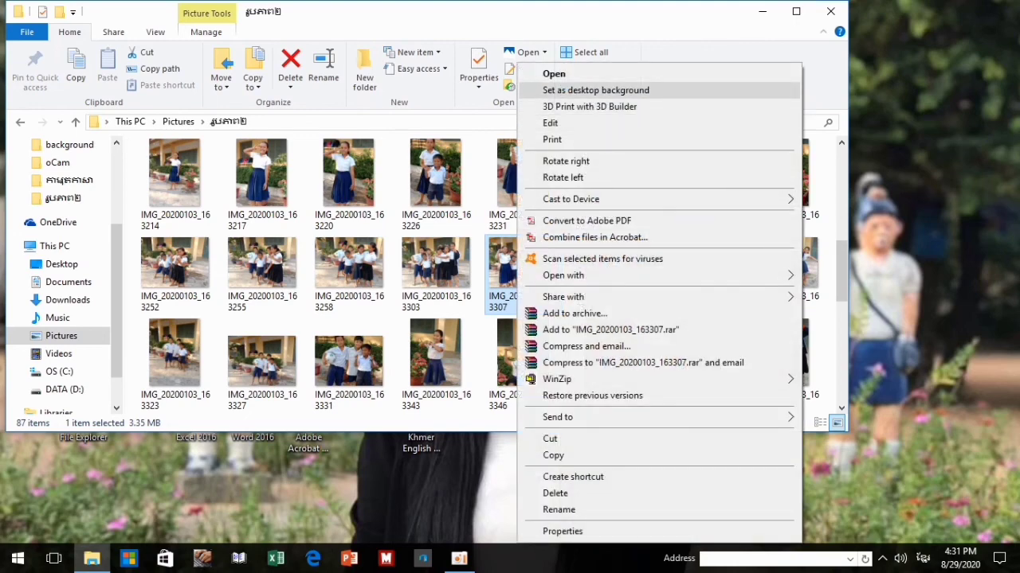
key(Return)
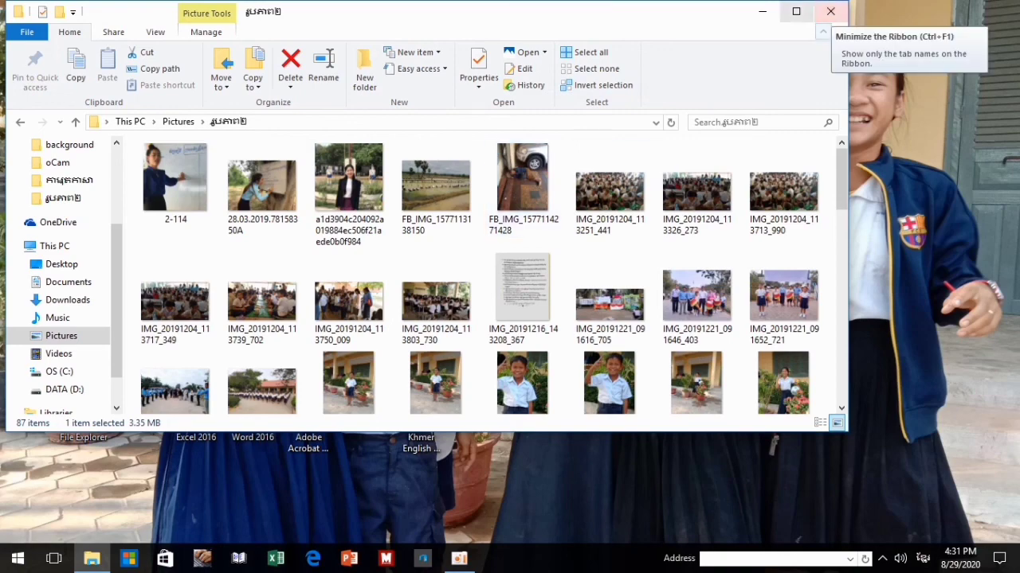
click(761, 11)
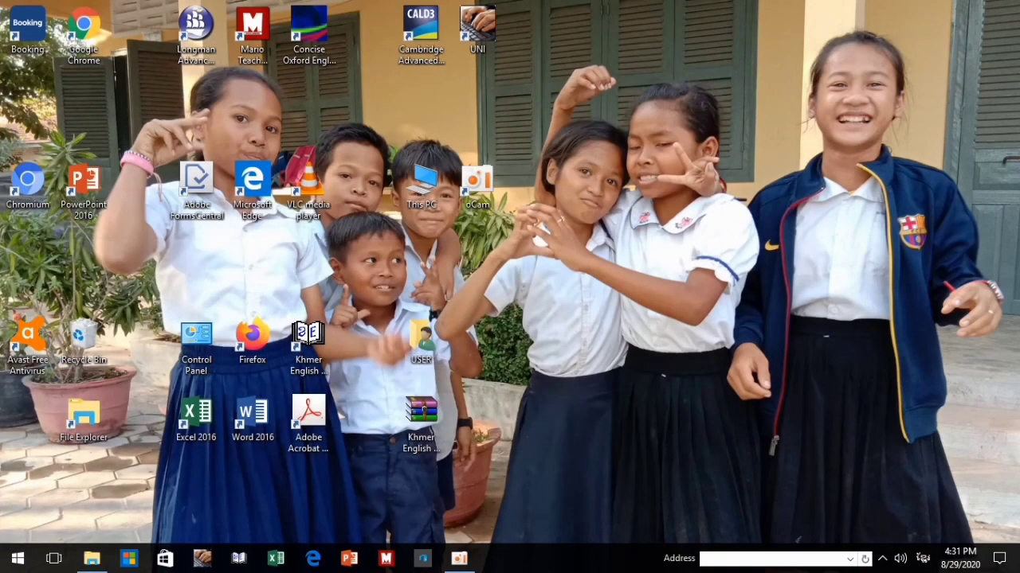
Refresh the desktop twice.
right_click(548, 121)
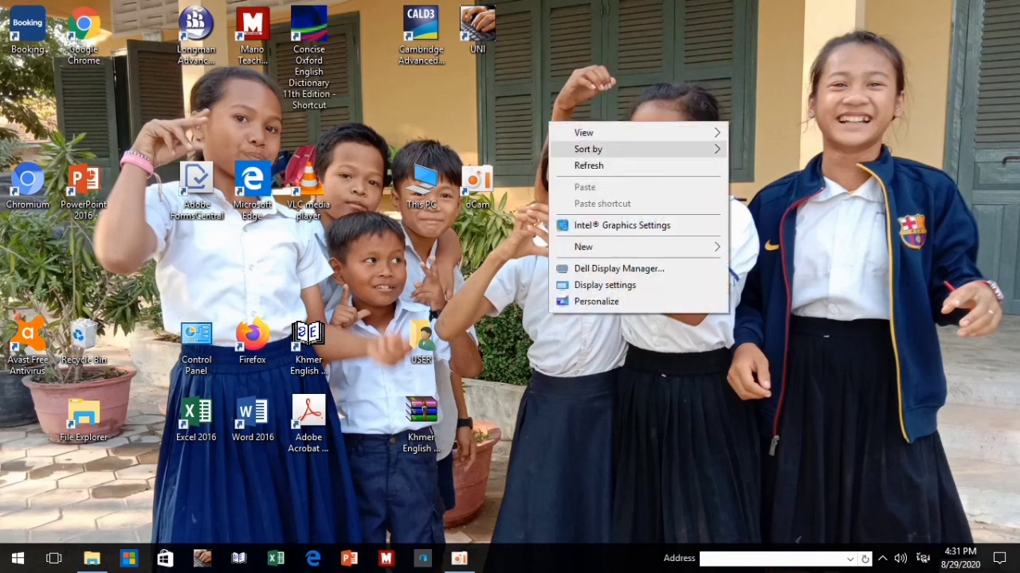
click(581, 164)
right_click(536, 69)
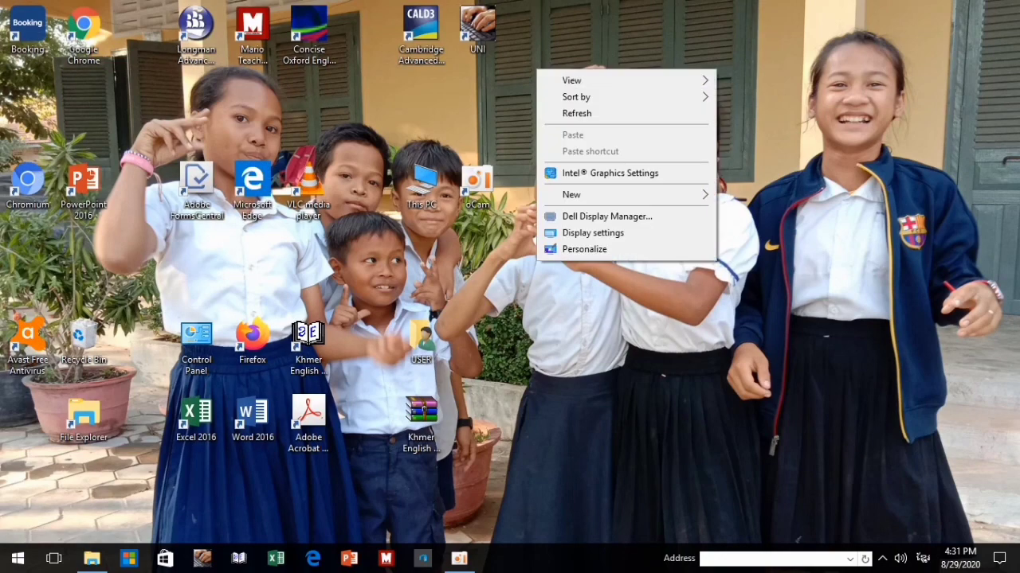
click(577, 113)
Sort the desktop icons by Name and re-sort them by Size.
right_click(550, 82)
mouse_move(594, 111)
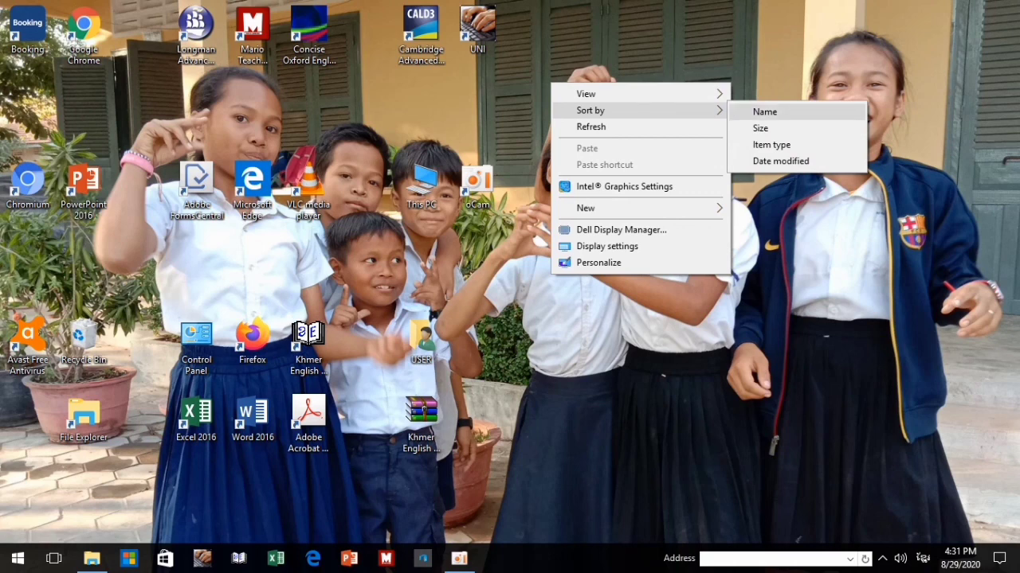
click(765, 112)
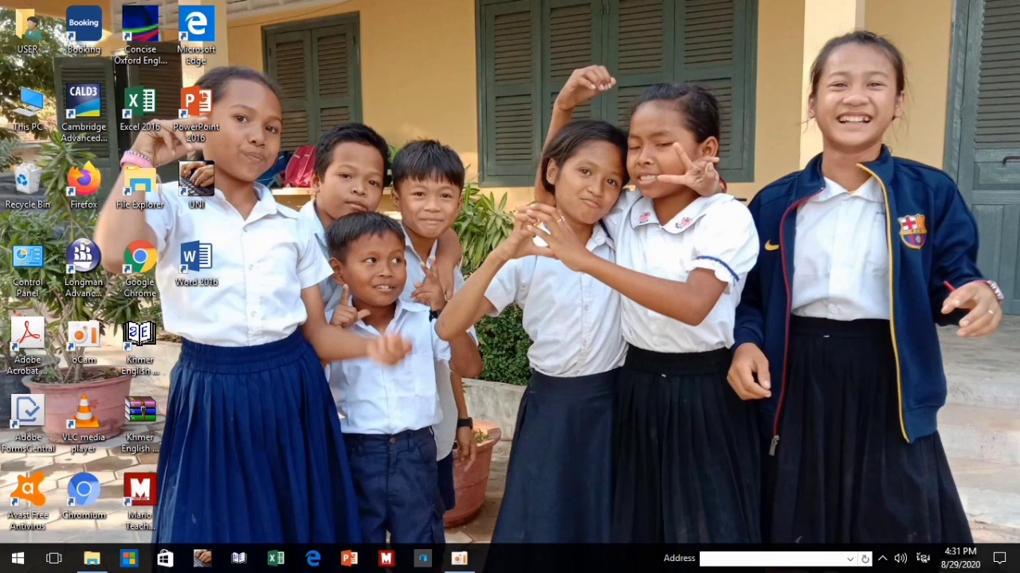
right_click(622, 70)
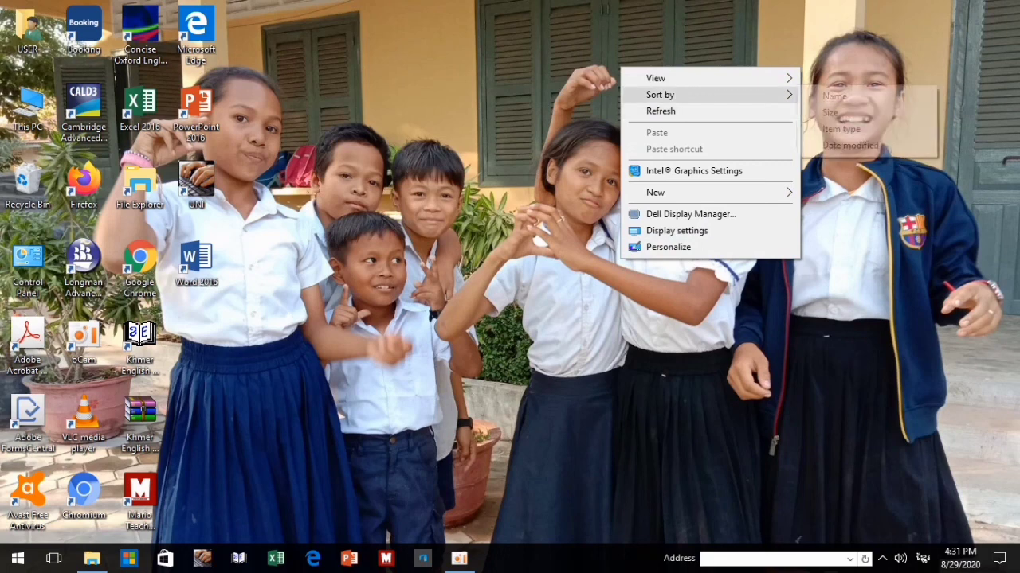
mouse_move(677, 95)
click(830, 112)
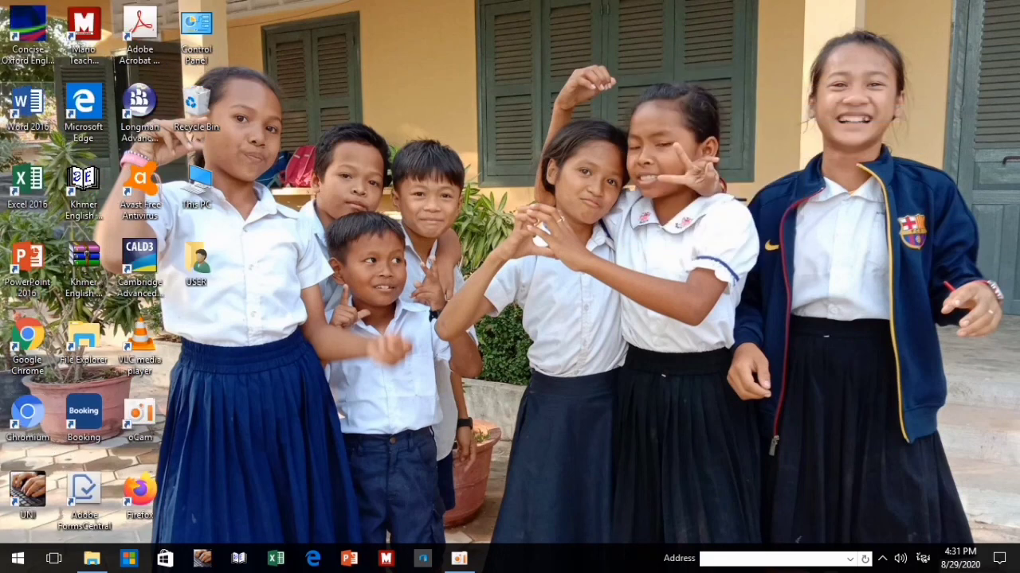
Sort the desktop icons by Item type and re-sort them by Date modified.
right_click(777, 38)
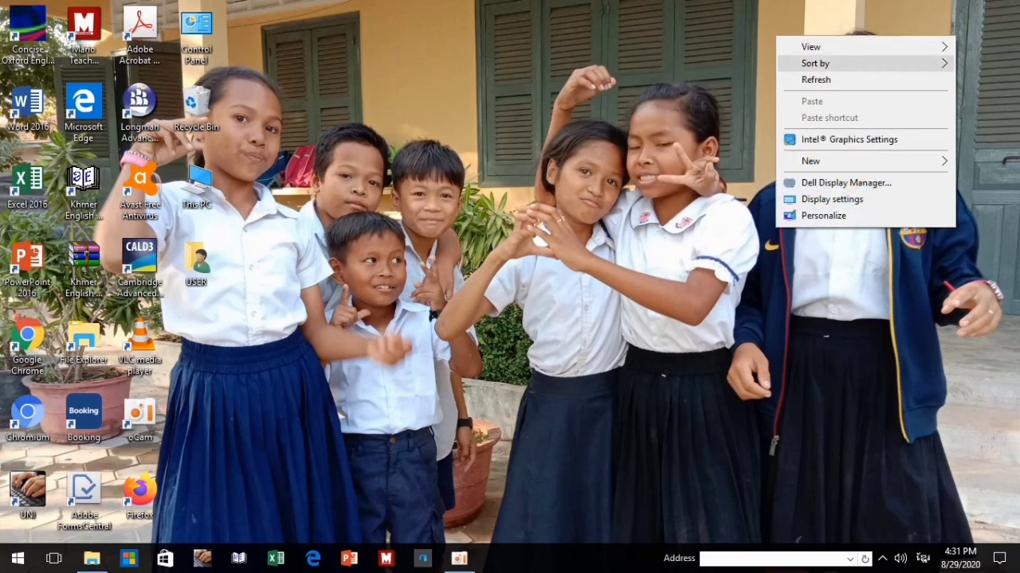
mouse_move(814, 63)
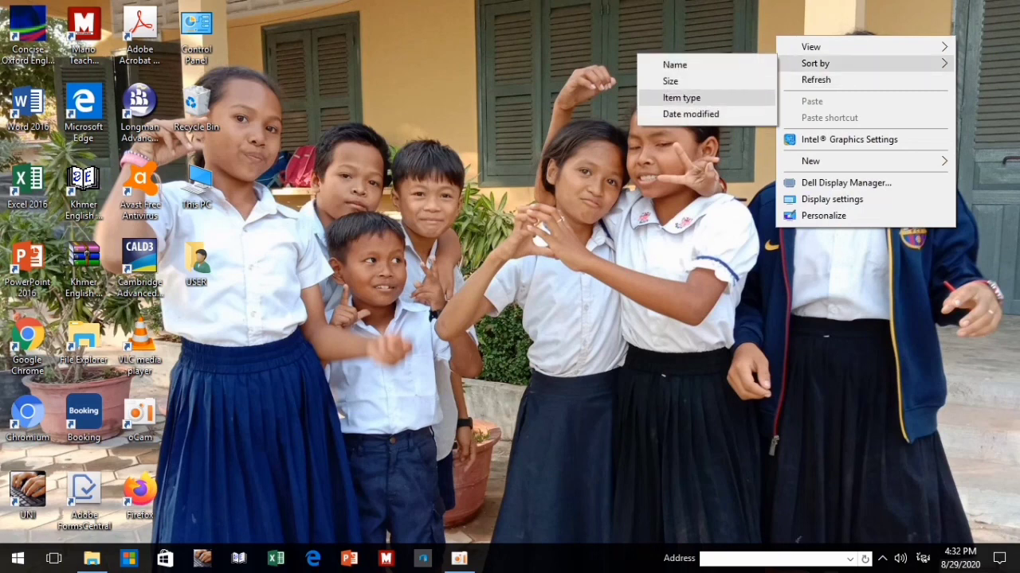
click(681, 97)
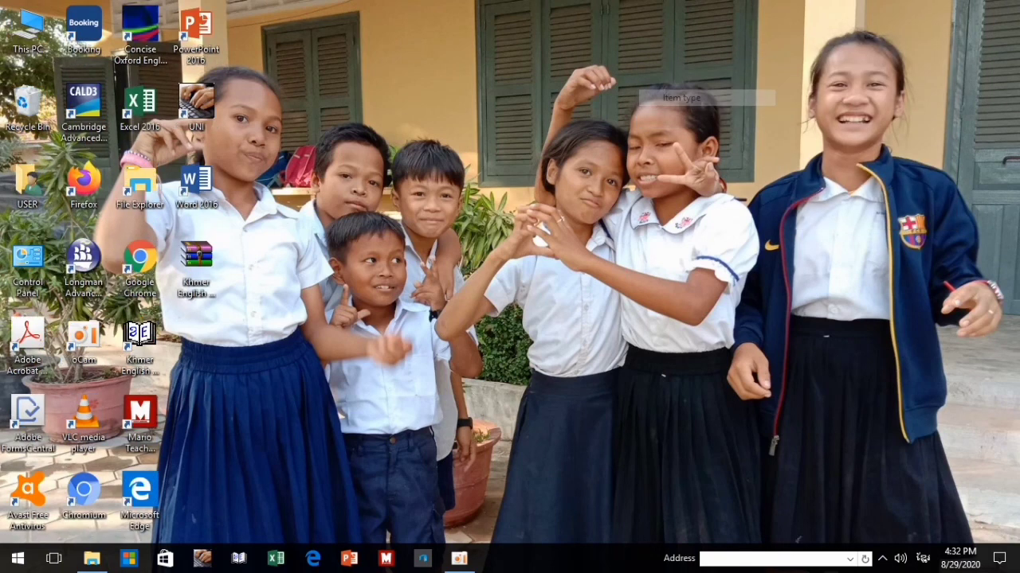
right_click(800, 55)
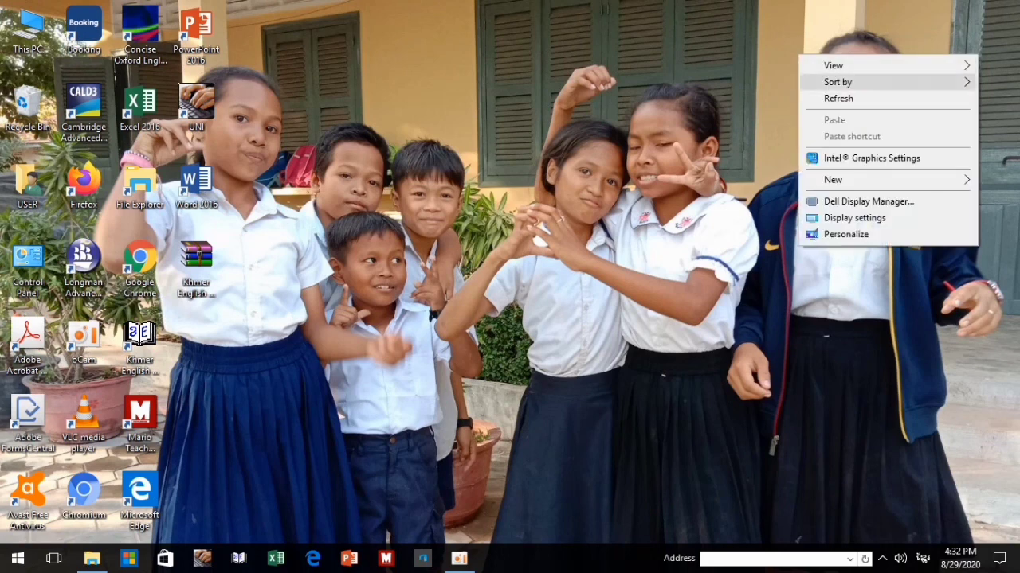
mouse_move(838, 82)
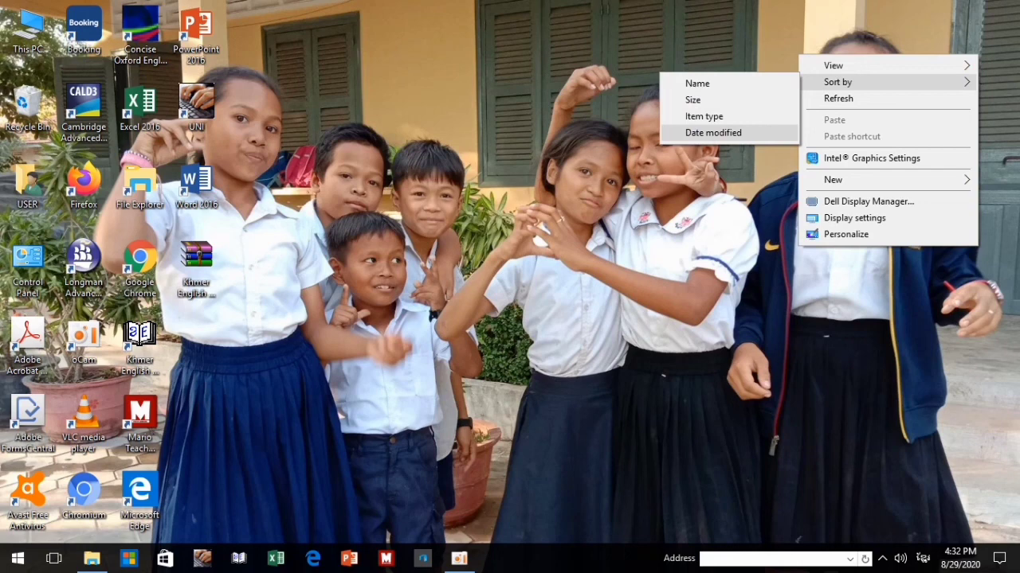
click(713, 133)
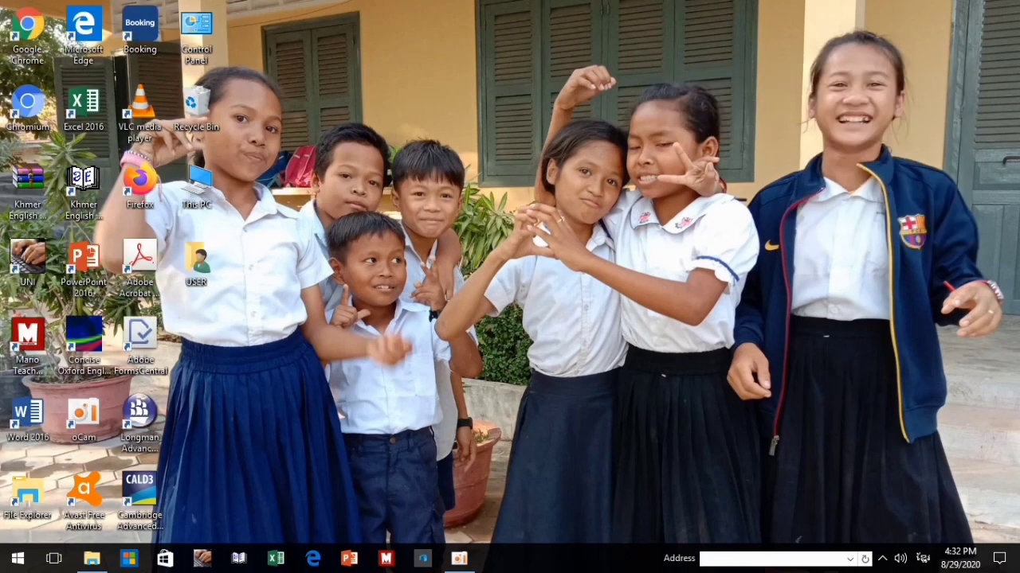
Sort the desktop icons by Size and refresh the desktop.
right_click(470, 30)
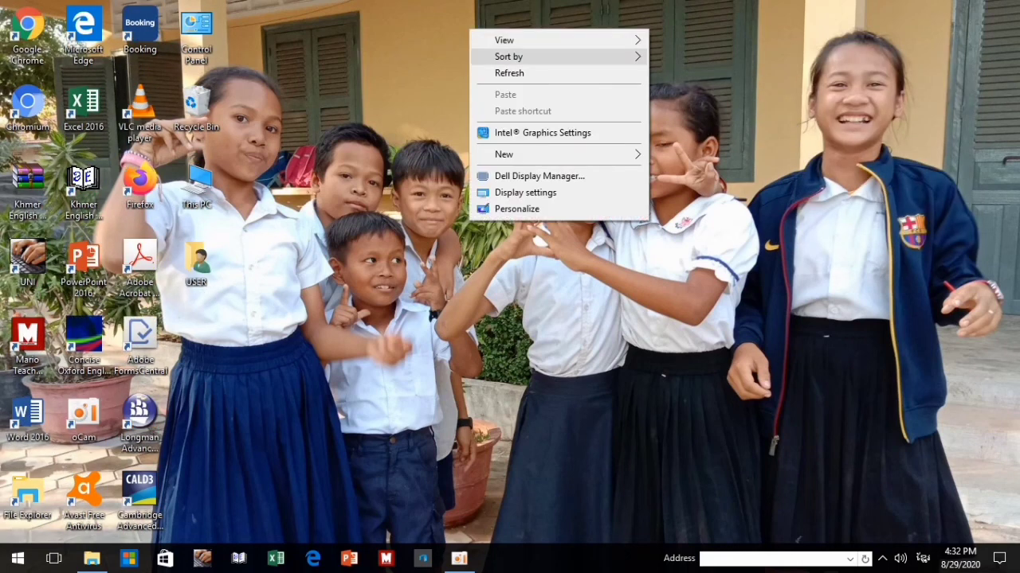
mouse_move(526, 57)
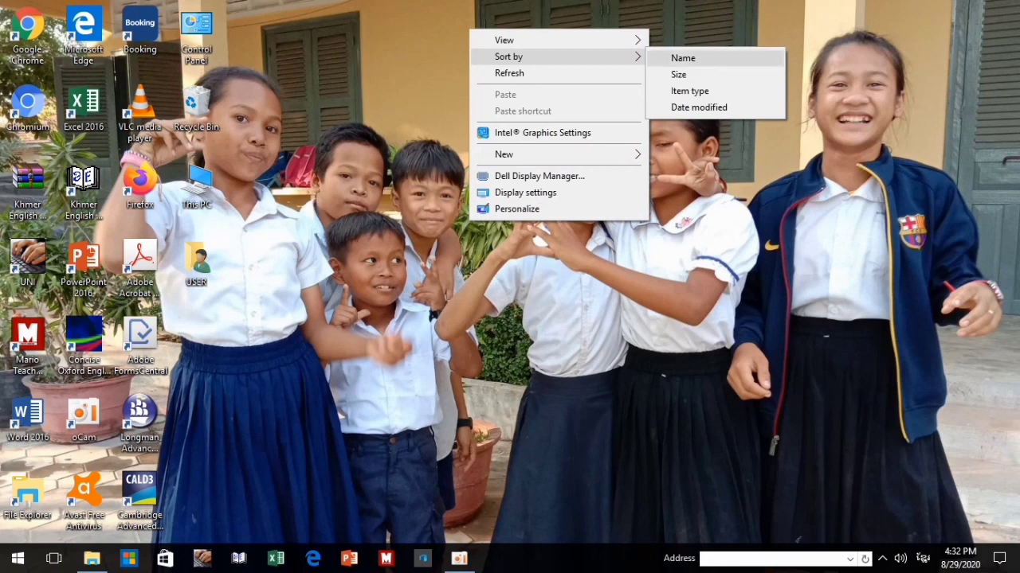
click(678, 74)
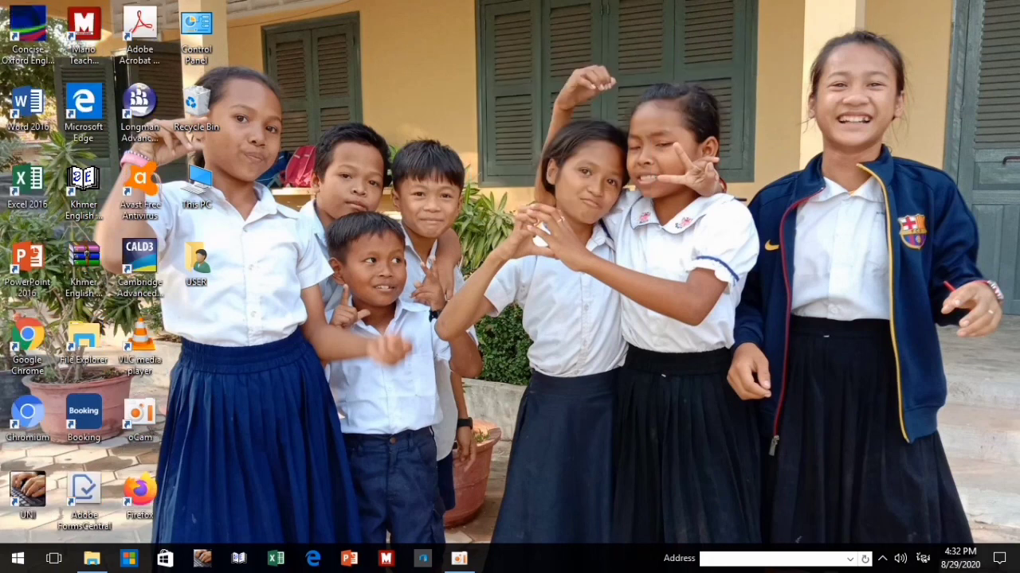
right_click(324, 111)
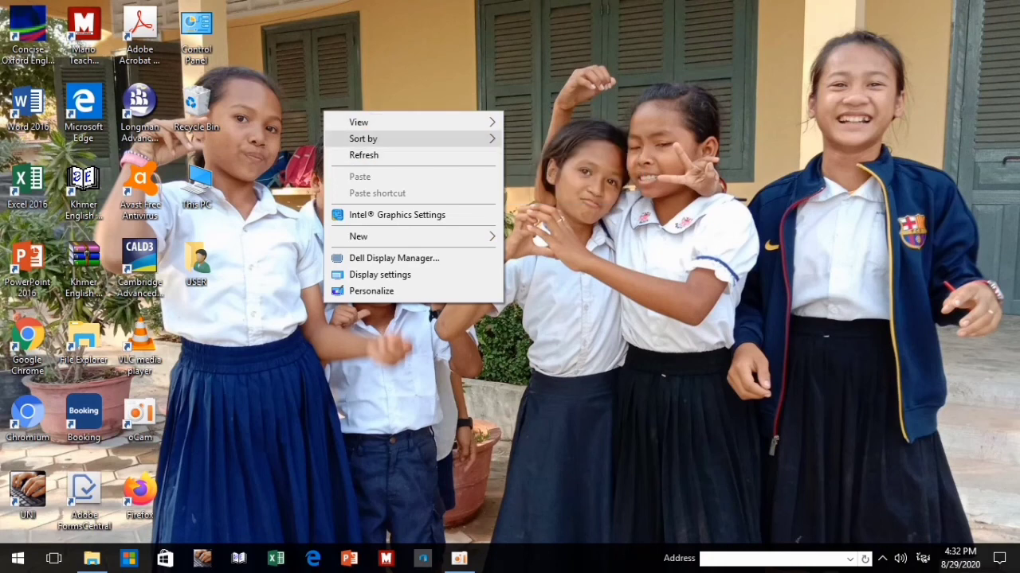
click(363, 154)
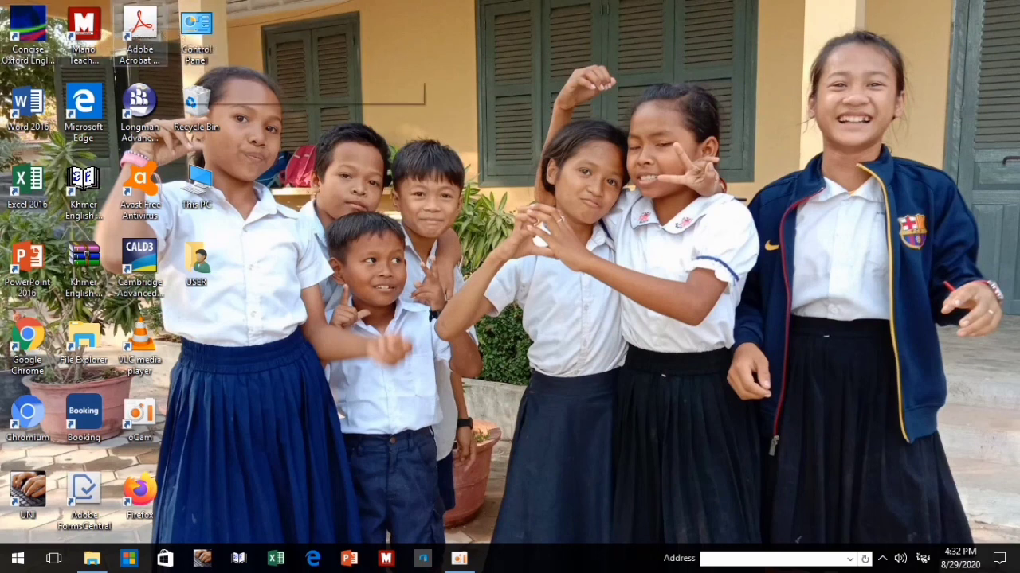
Open the Documents folder in File Explorer and maximize the window.
click(91, 558)
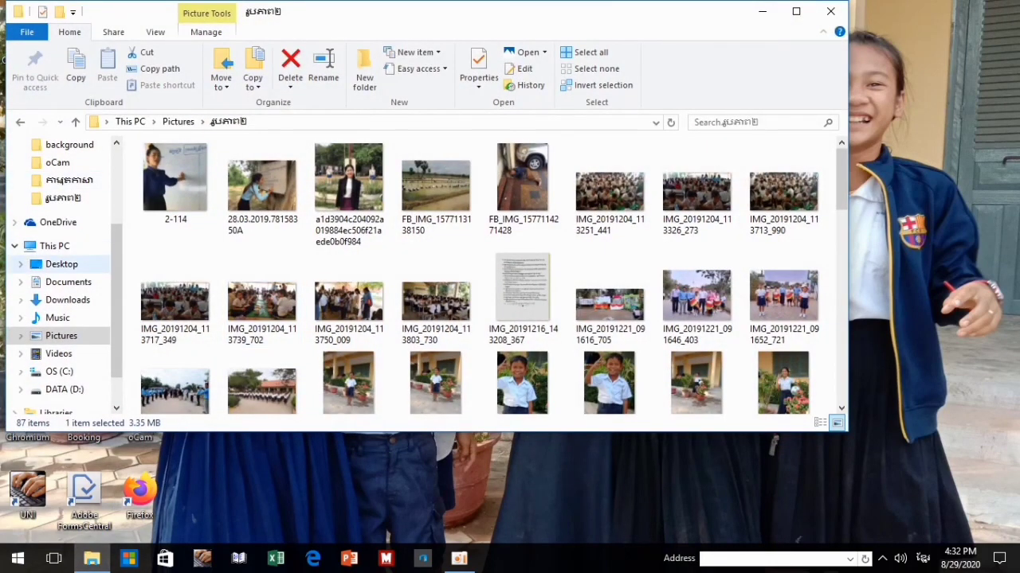
click(68, 282)
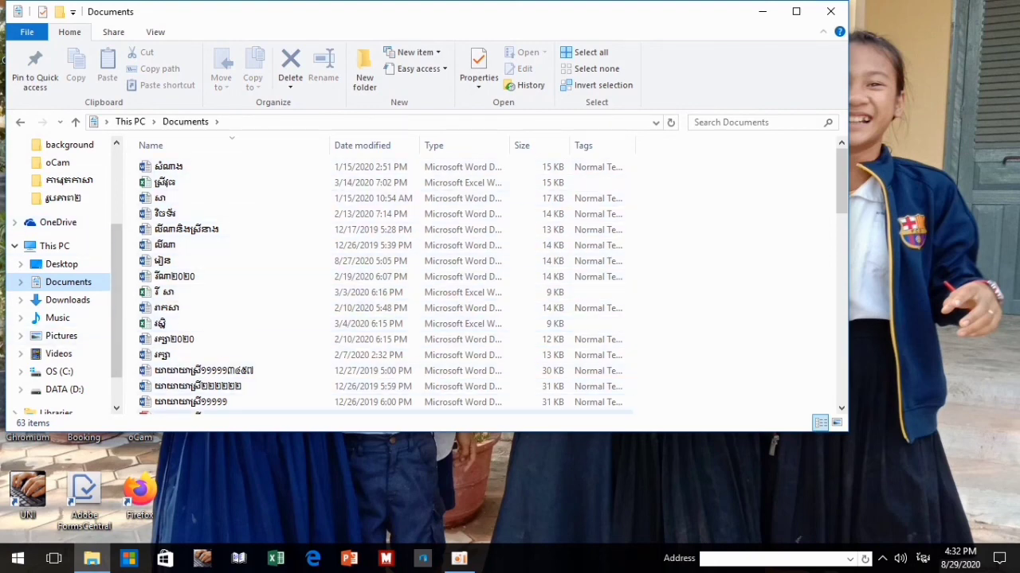
scroll(200, 374, down, 3)
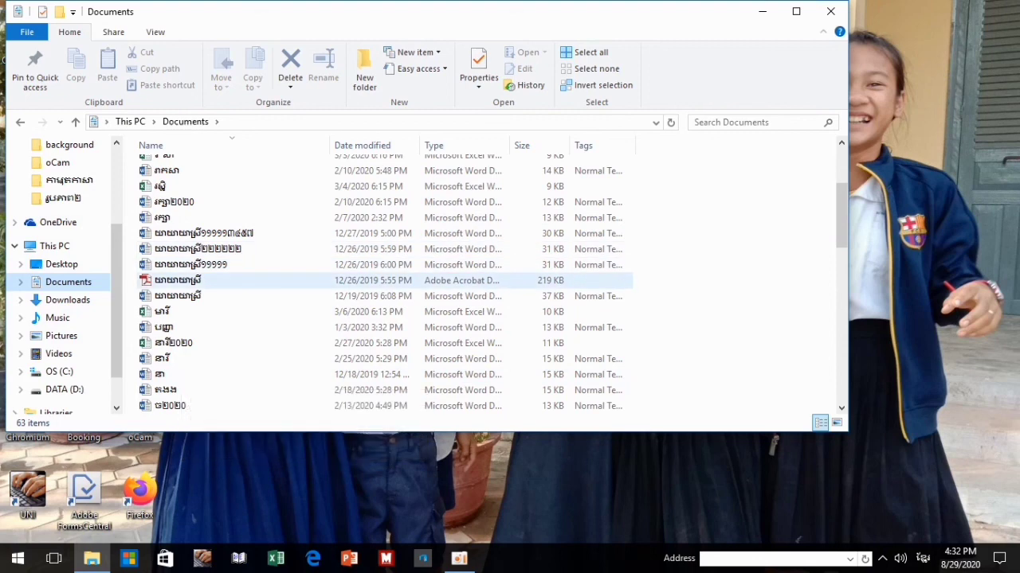
scroll(319, 280, down, 10)
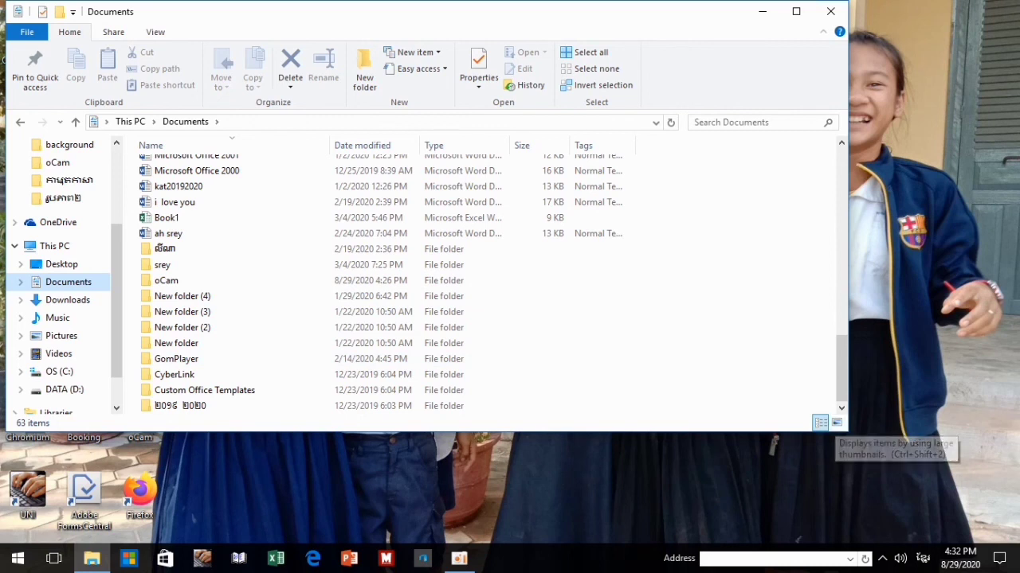
click(796, 11)
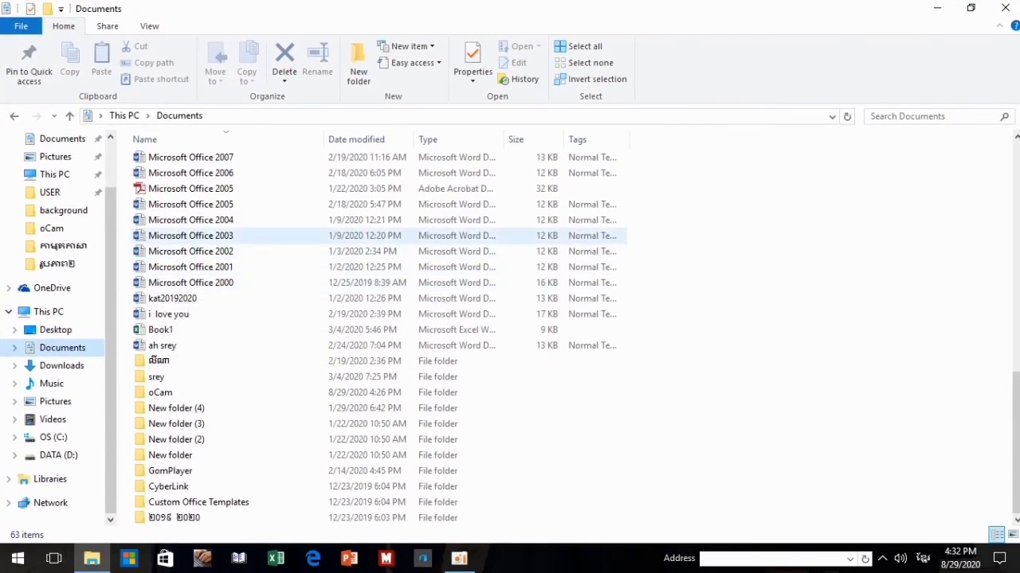
Sort the Documents folder by Date modified and re-sort it by Type.
right_click(707, 207)
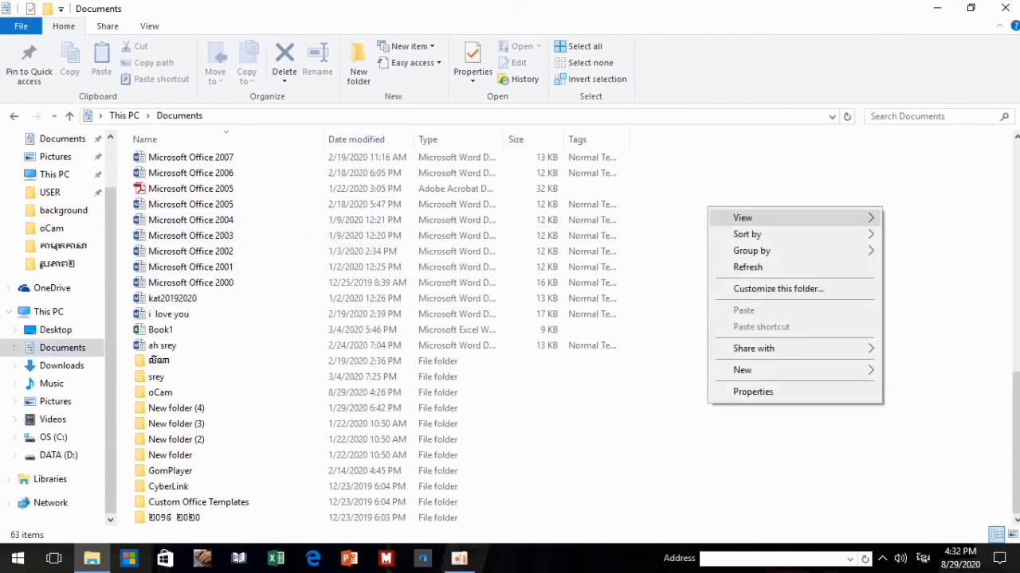
mouse_move(749, 234)
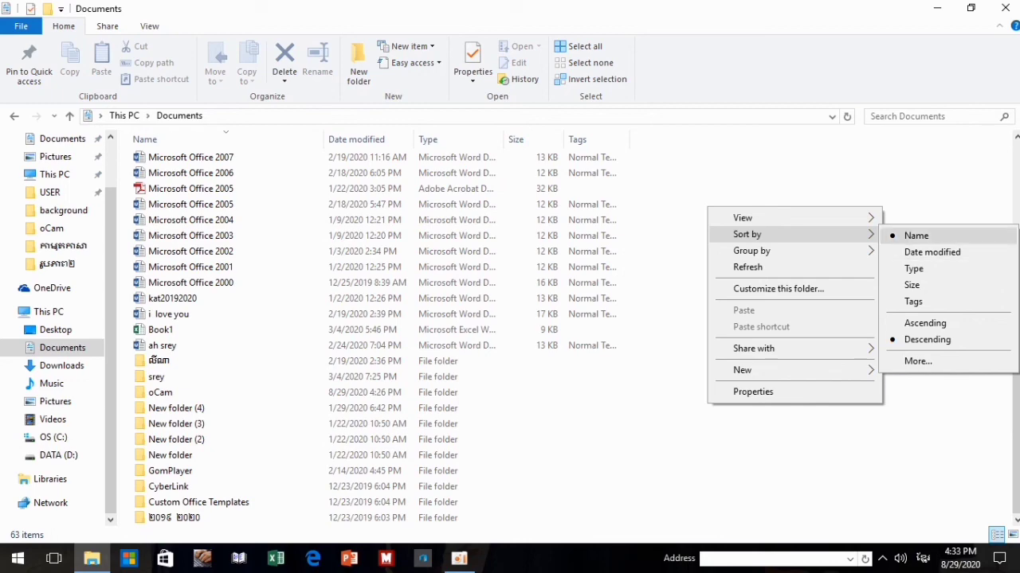
click(932, 251)
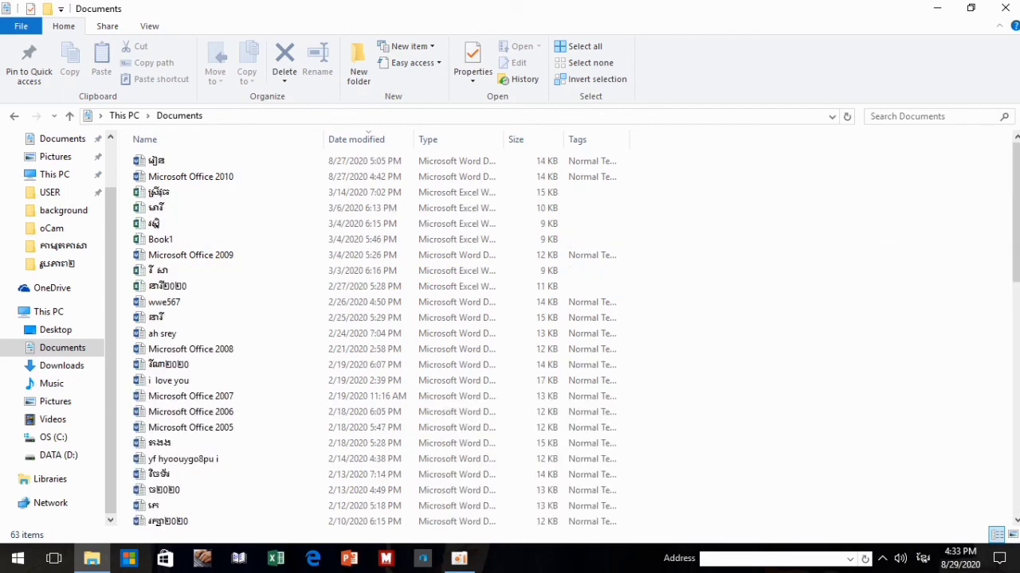
scroll(374, 334, down, 6)
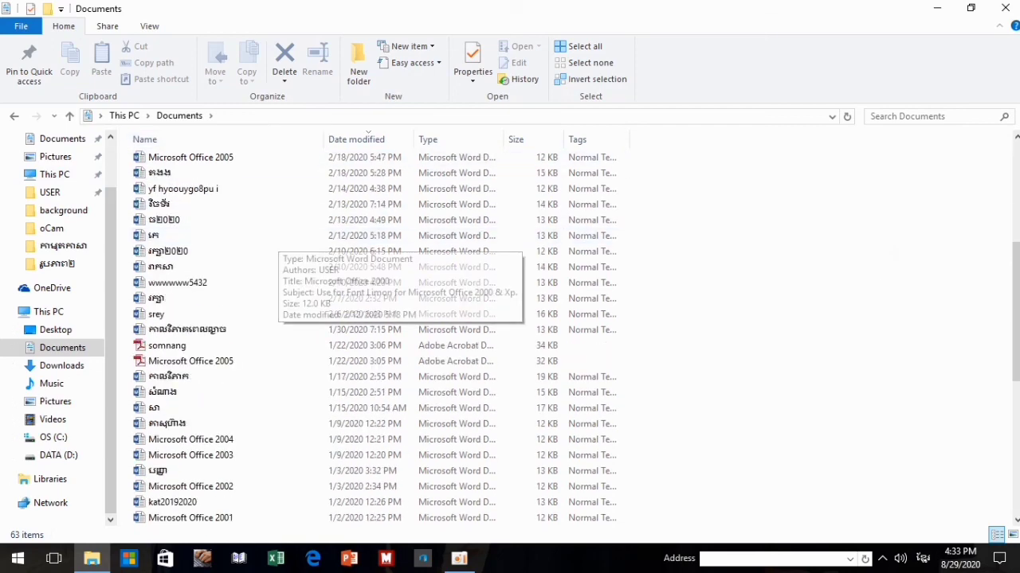
right_click(813, 190)
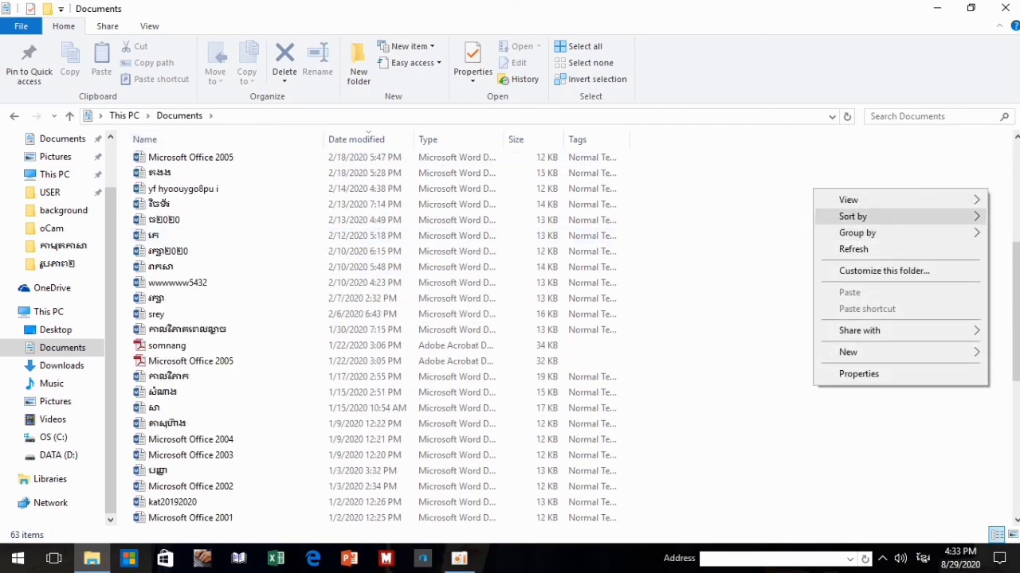
mouse_move(856, 216)
click(713, 251)
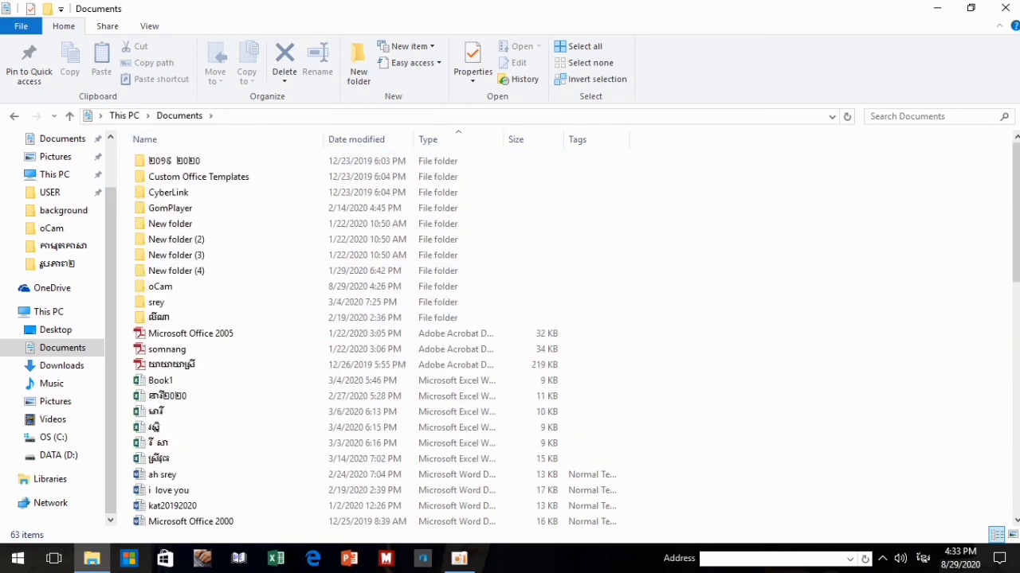
Sort the Documents files by Size and re-sort them by Tags.
right_click(722, 191)
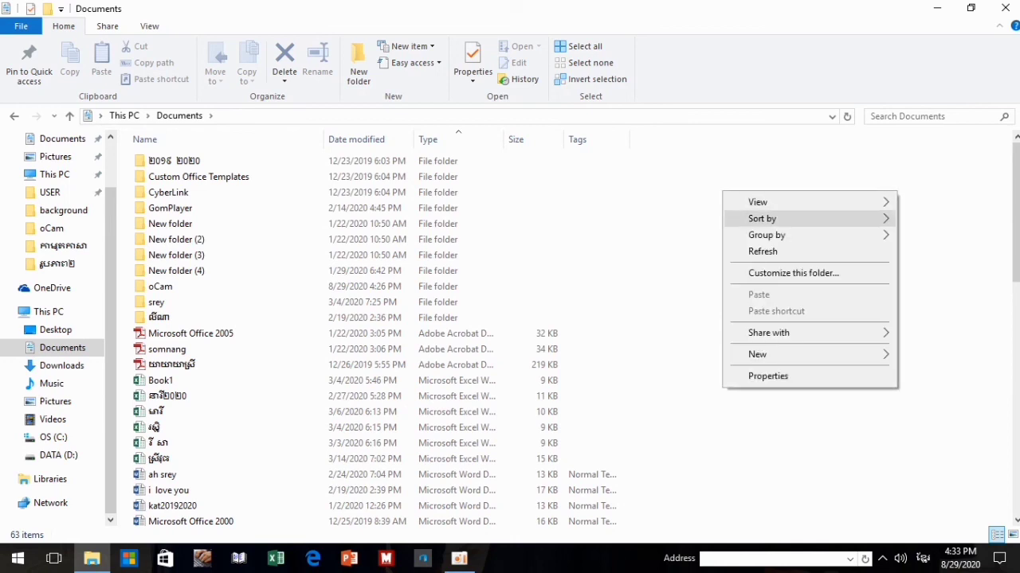
mouse_move(765, 219)
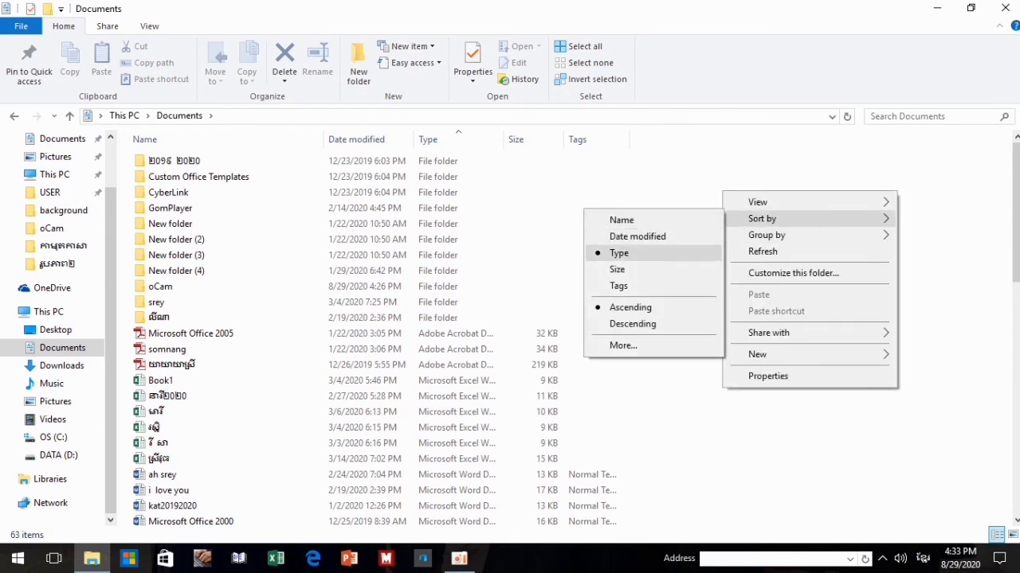
click(629, 269)
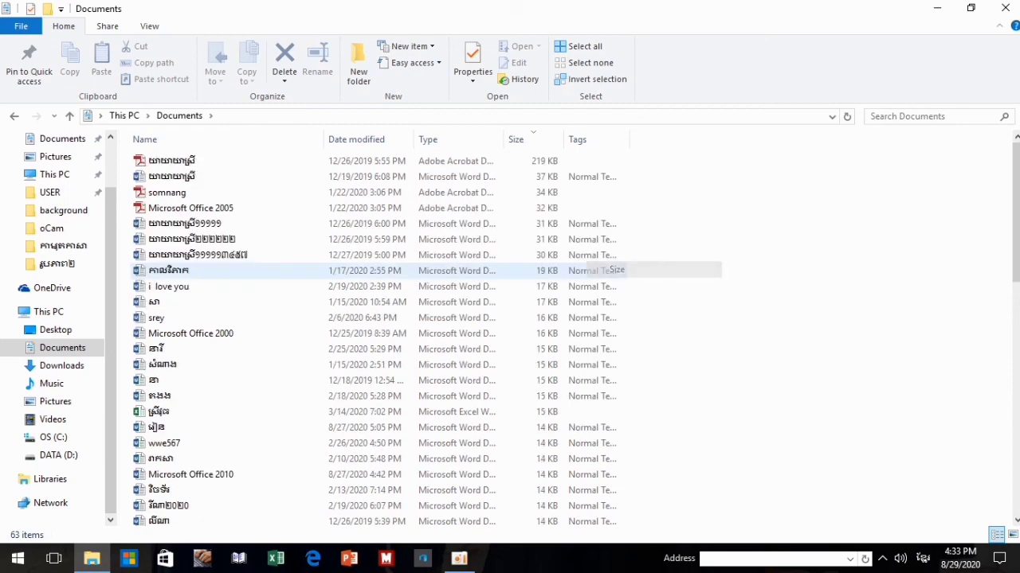
scroll(374, 335, down, 2)
scroll(374, 335, up, 2)
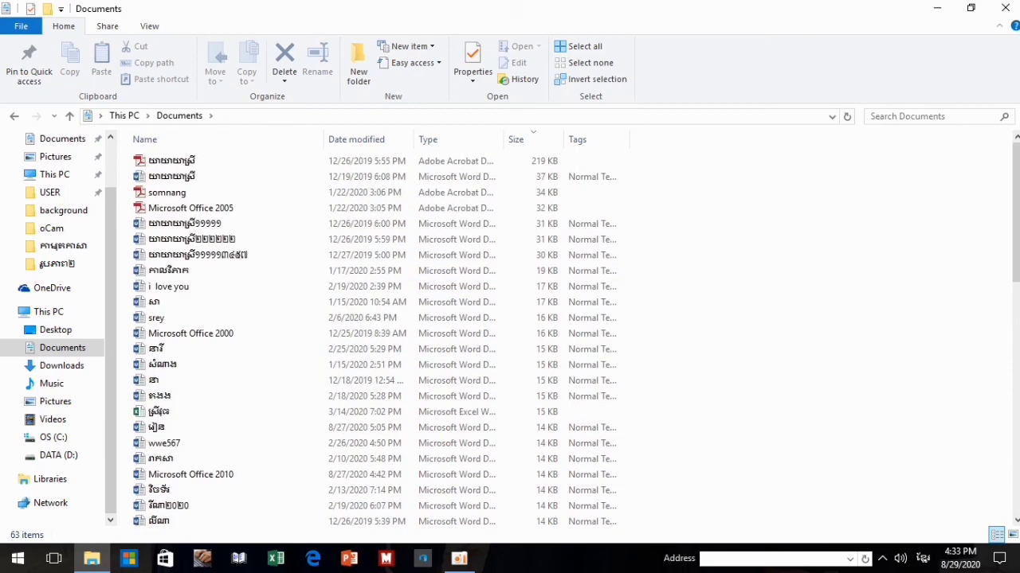
right_click(916, 239)
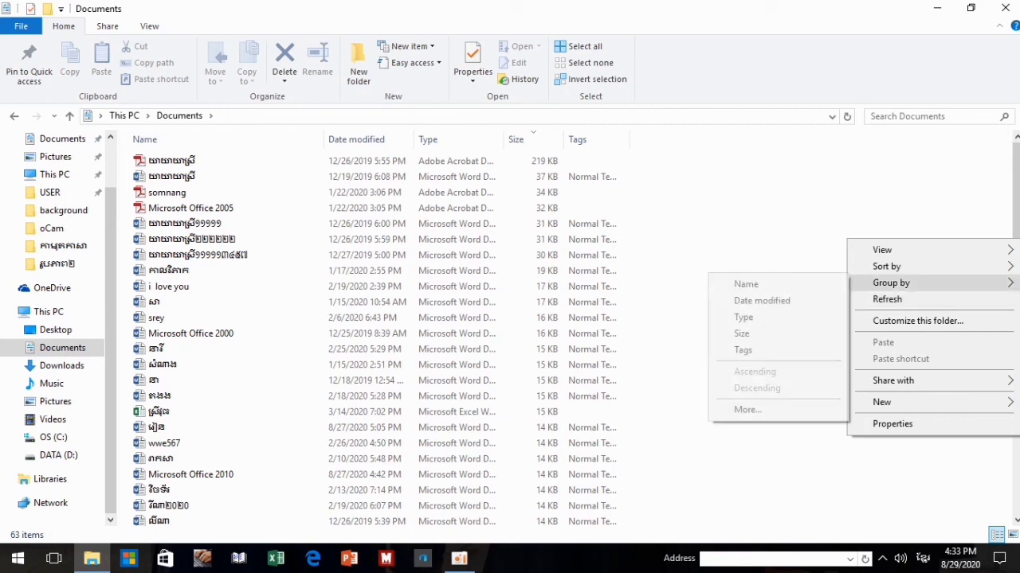
mouse_move(886, 266)
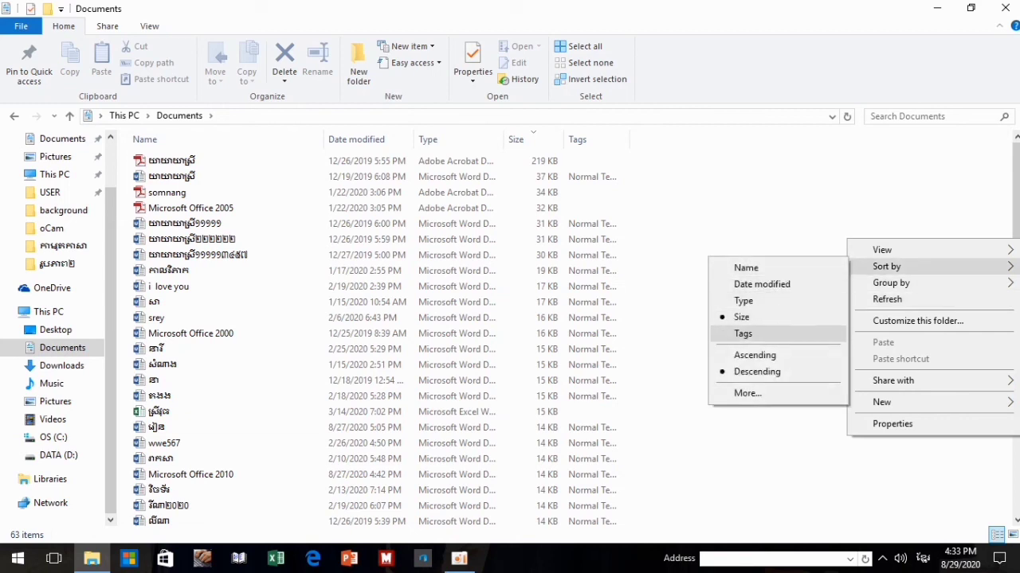
click(742, 333)
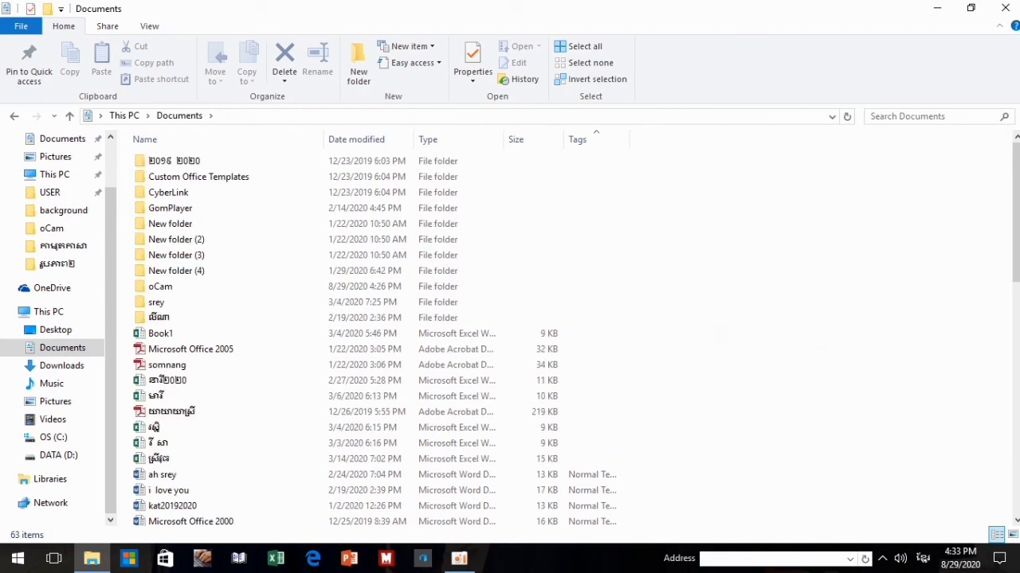
Sort the Documents folder by Name and look through the reordered file list.
right_click(916, 201)
mouse_move(888, 226)
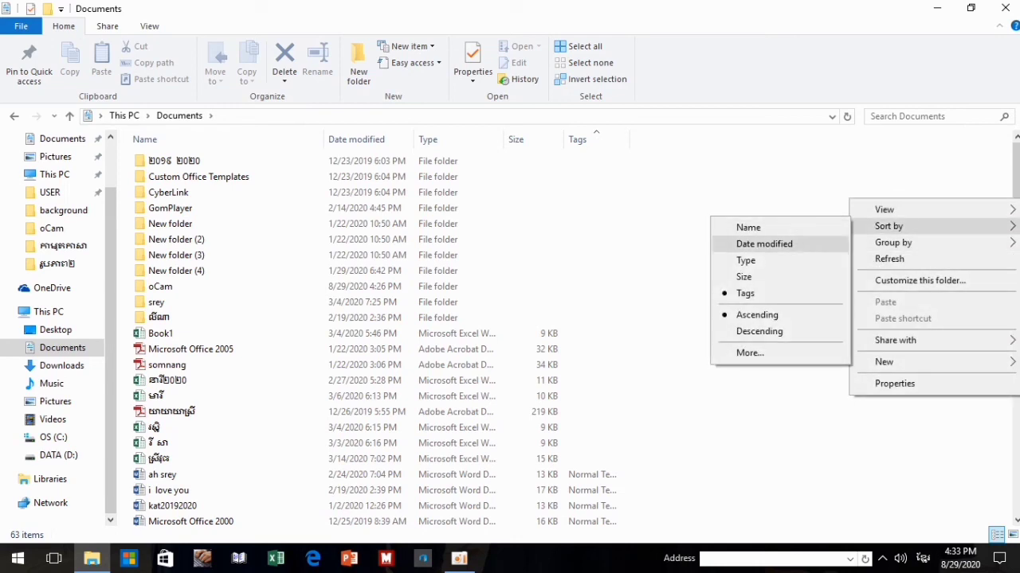
click(748, 227)
scroll(378, 334, down, 9)
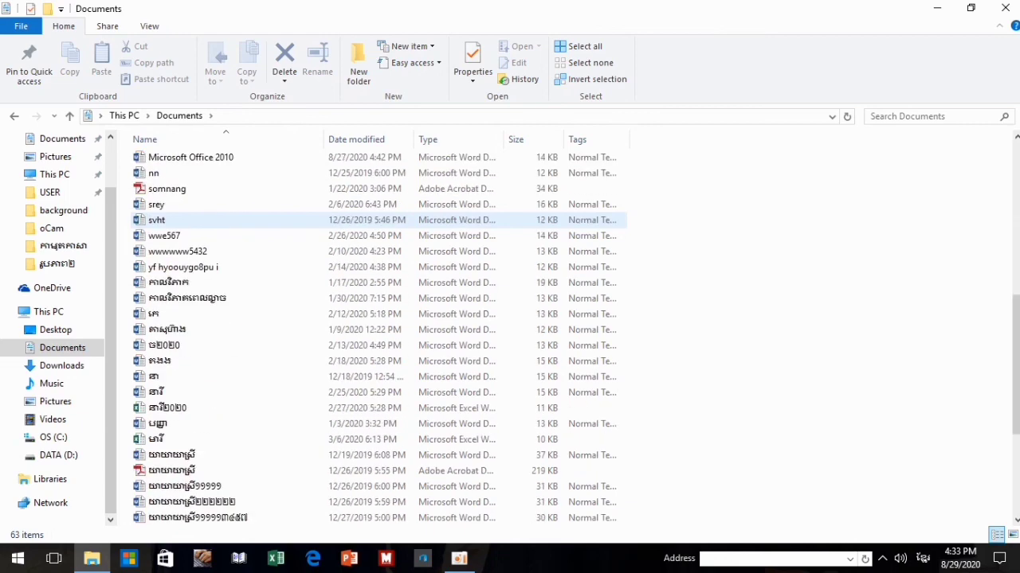
scroll(378, 220, up, 5)
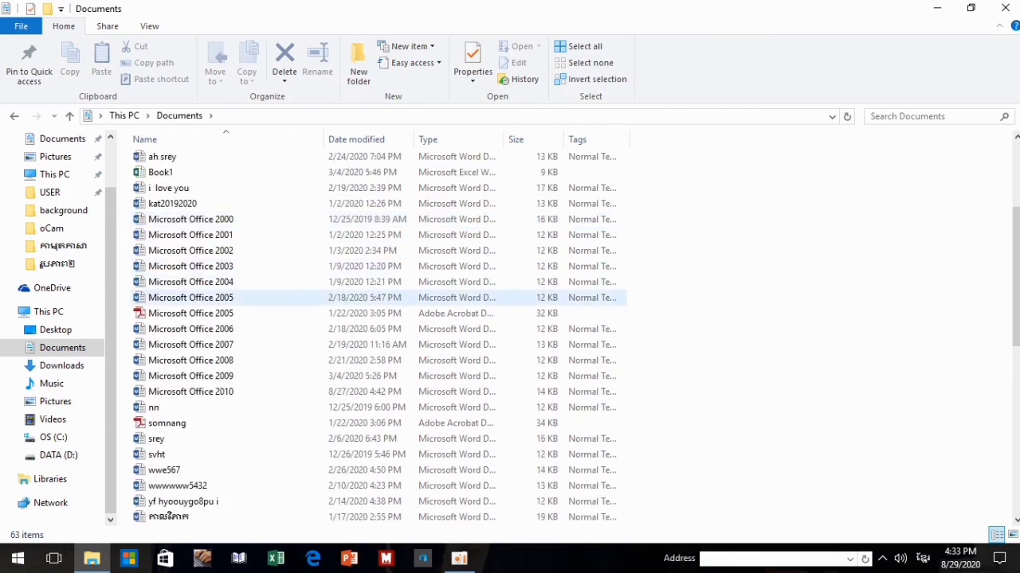
scroll(191, 297, up, 2)
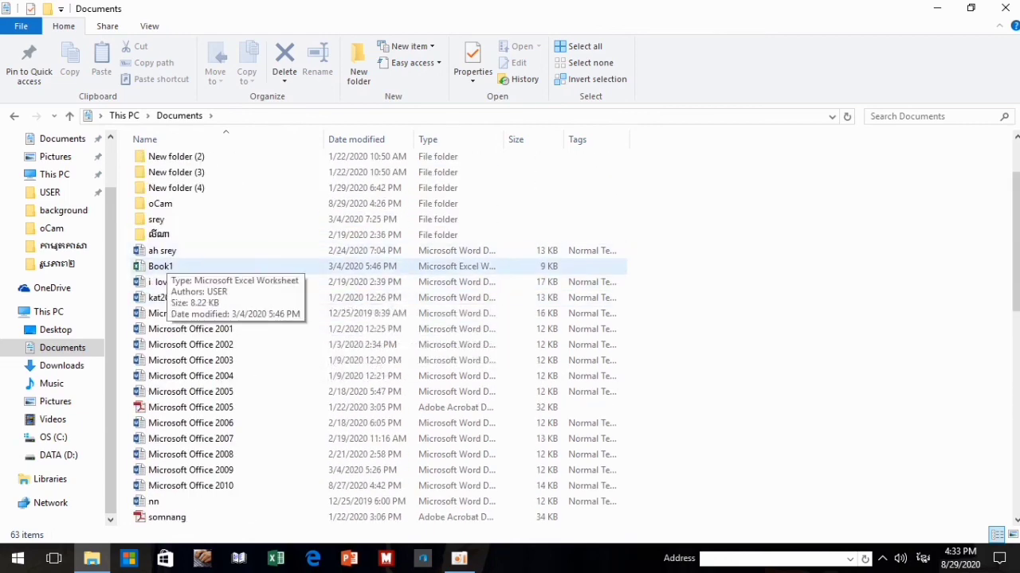
scroll(167, 269, down, 10)
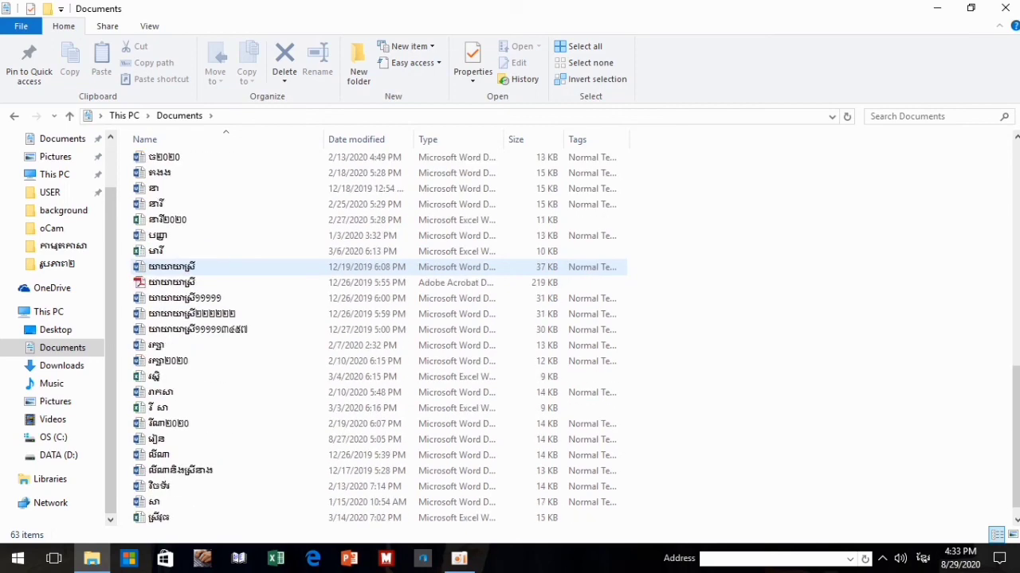
scroll(171, 267, down, 1)
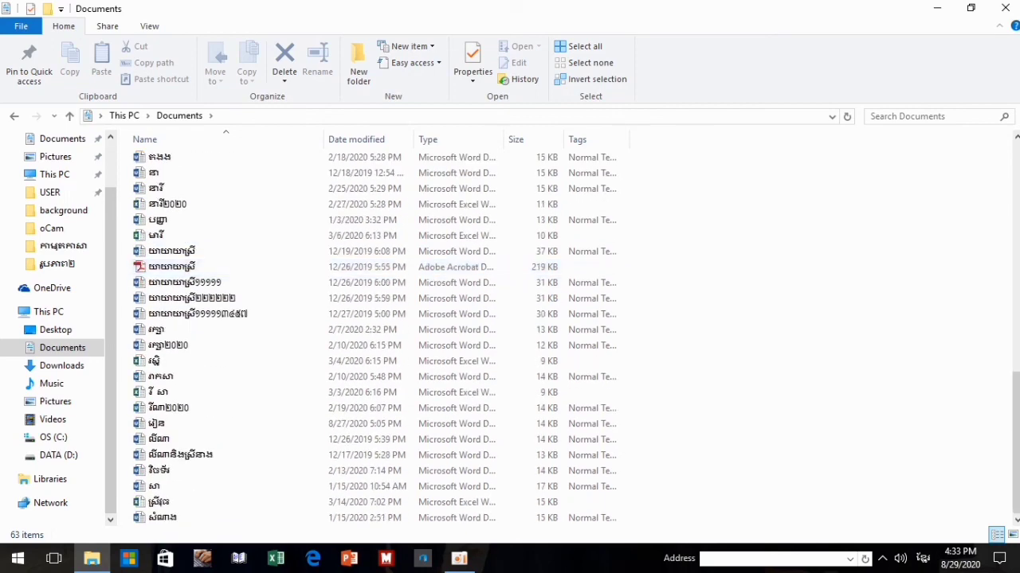
Re-sort the Documents files by Size and look through the list.
right_click(805, 226)
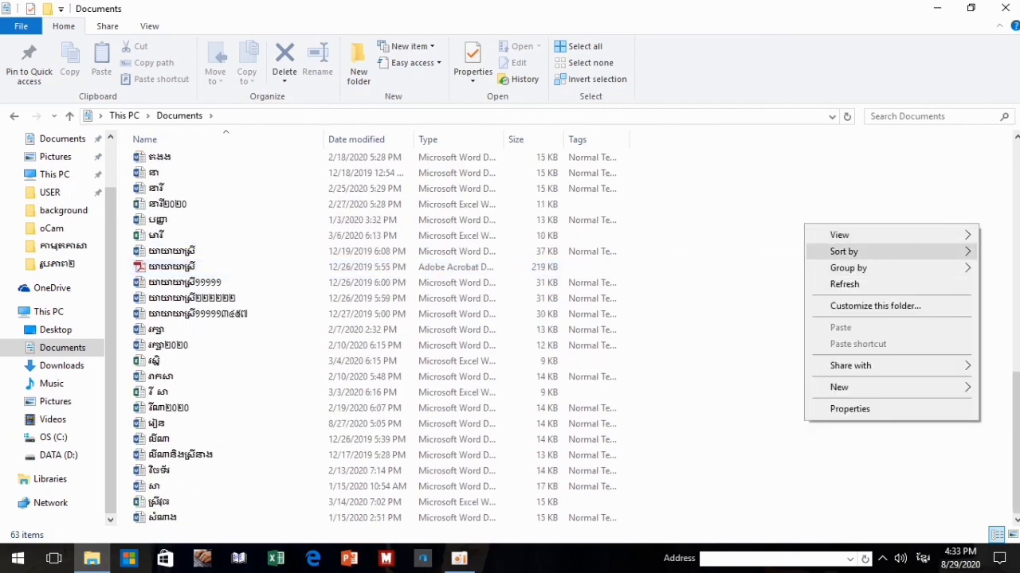
mouse_move(844, 251)
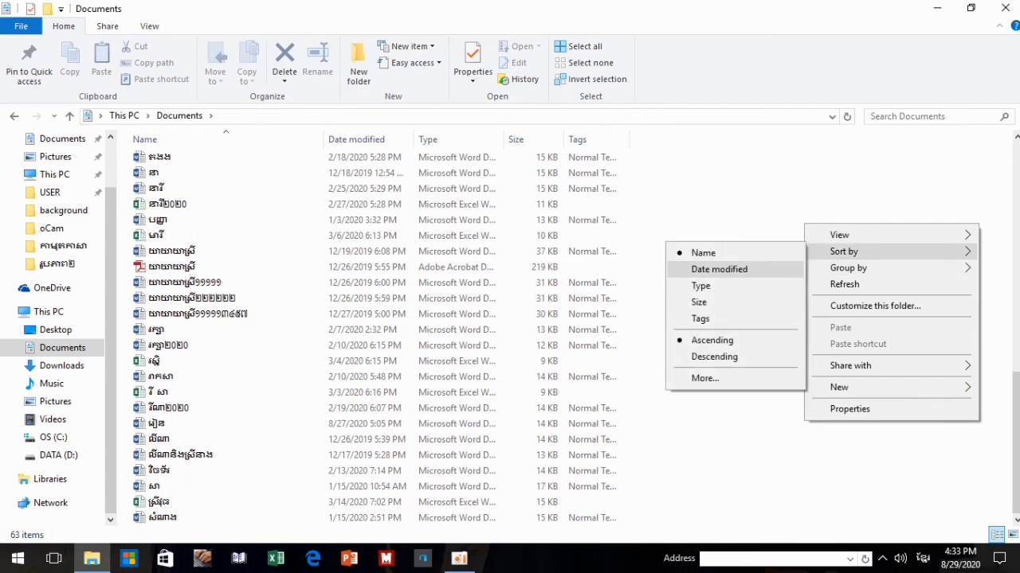
click(698, 302)
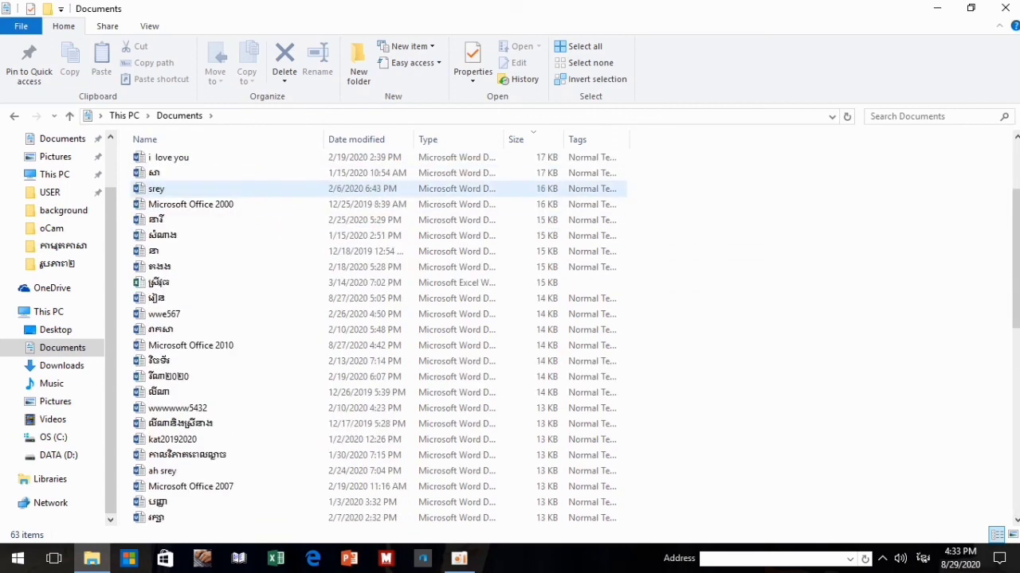
scroll(374, 335, down, 13)
scroll(375, 334, up, 8)
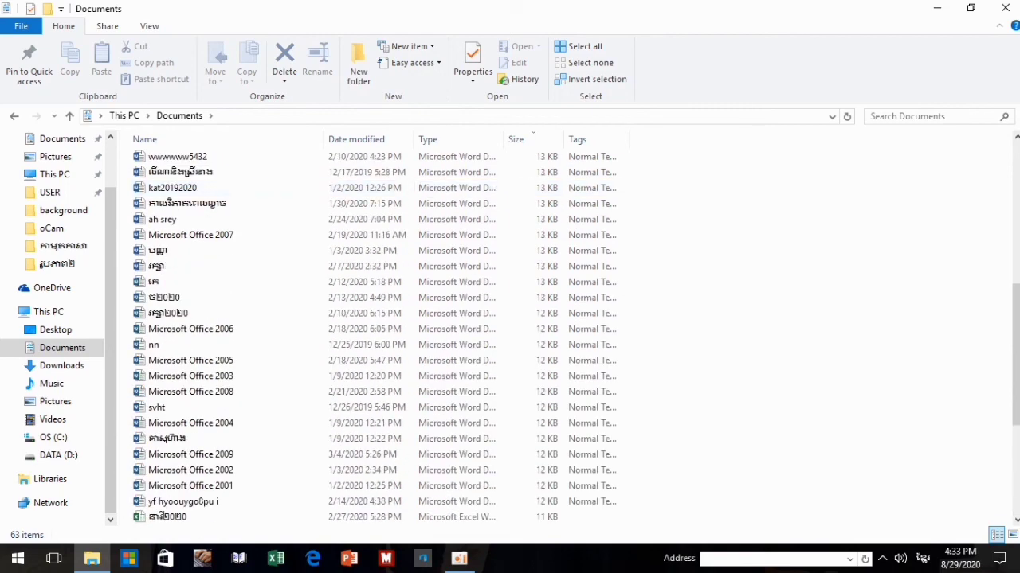
Sort the Documents files by Name again and look through the whole list.
right_click(837, 223)
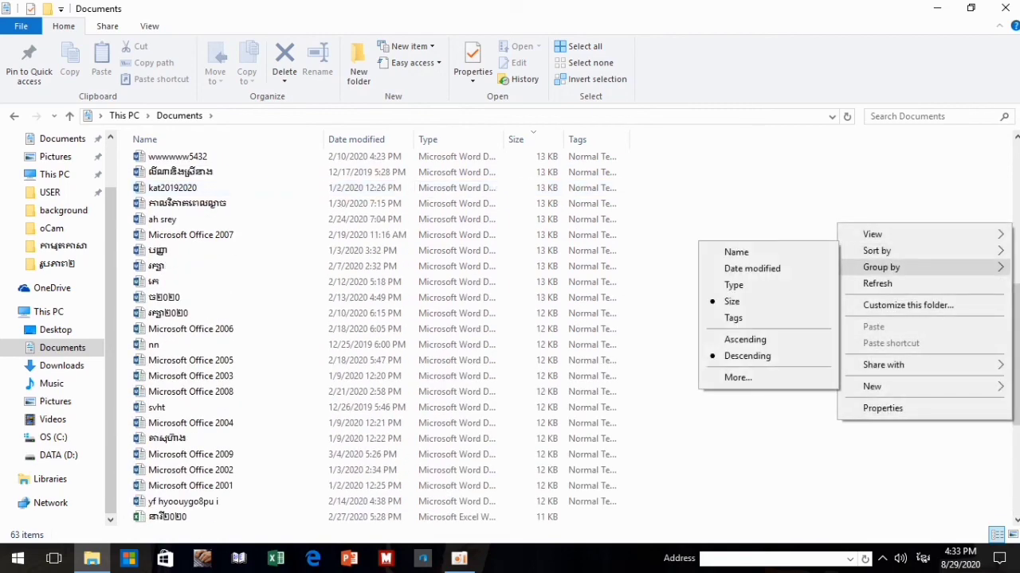
mouse_move(876, 251)
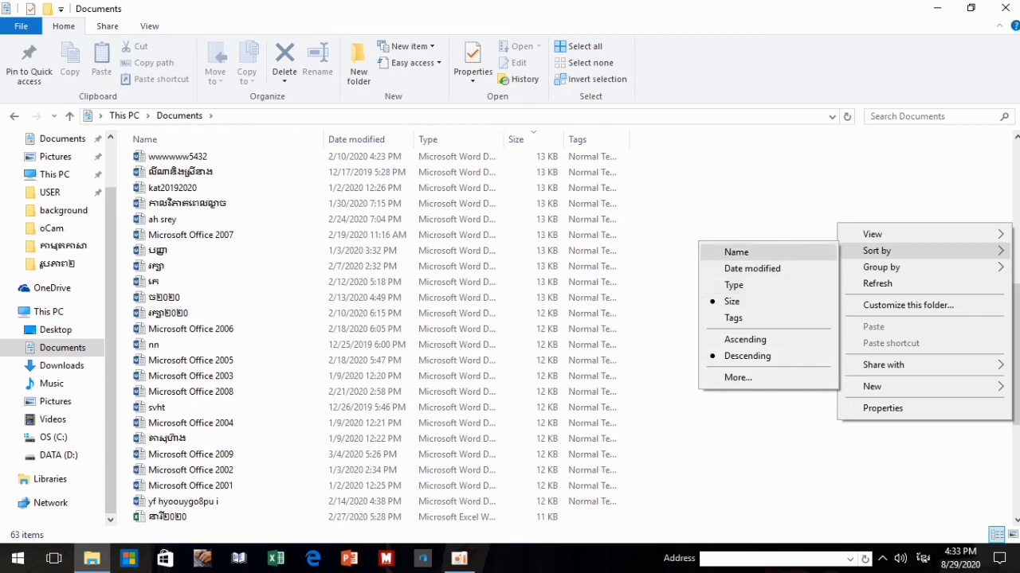
click(736, 251)
scroll(375, 335, down, 13)
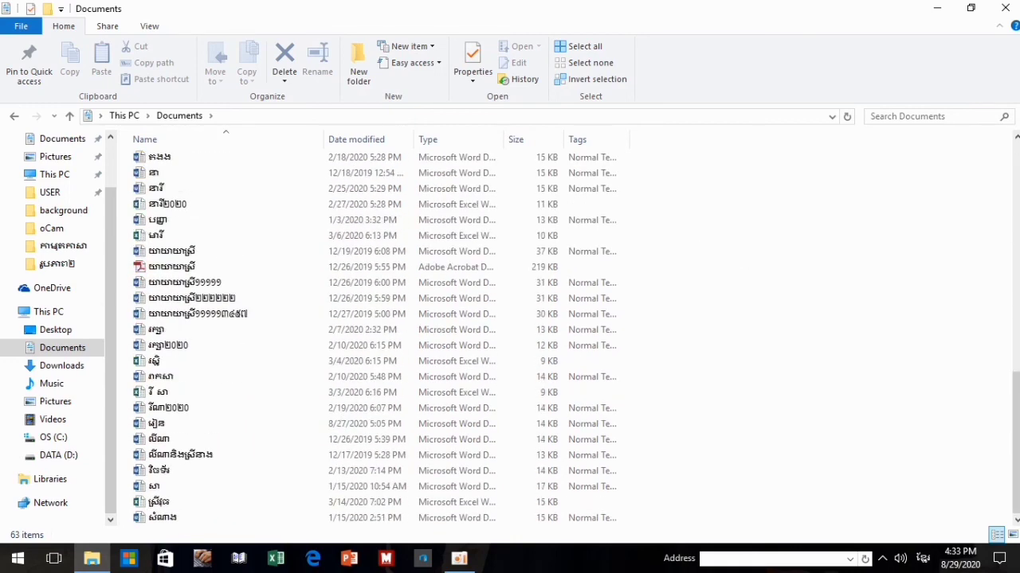
scroll(375, 334, up, 13)
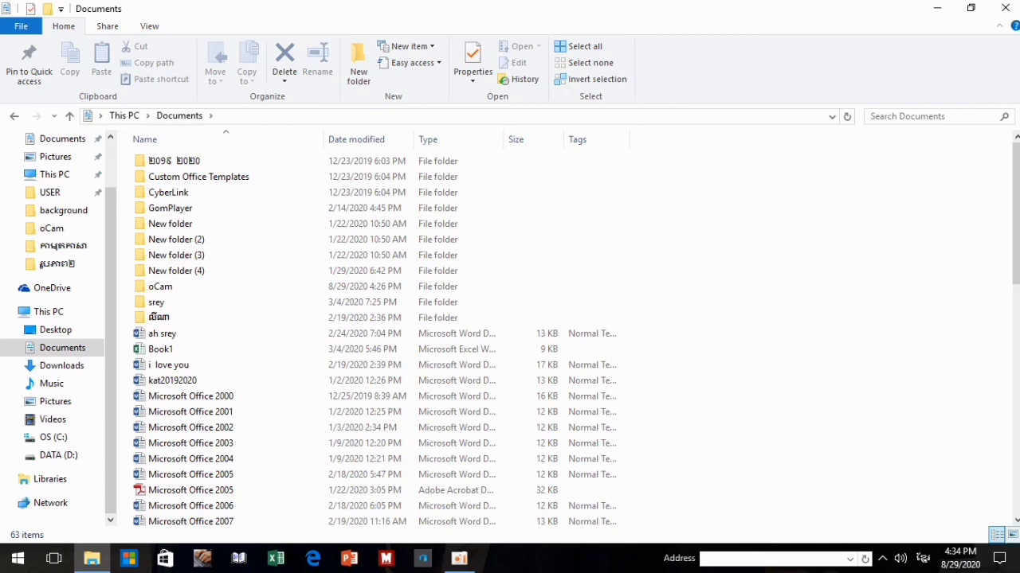
Display the Documents folder's items as large thumbnails and look through them.
click(1012, 535)
scroll(513, 263, down, 3)
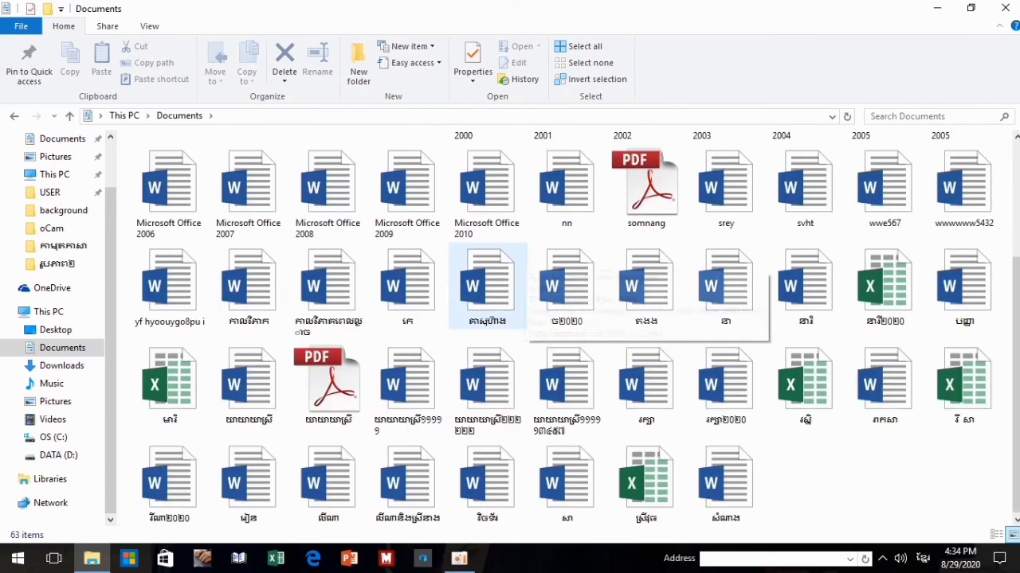
scroll(327, 184, up, 2)
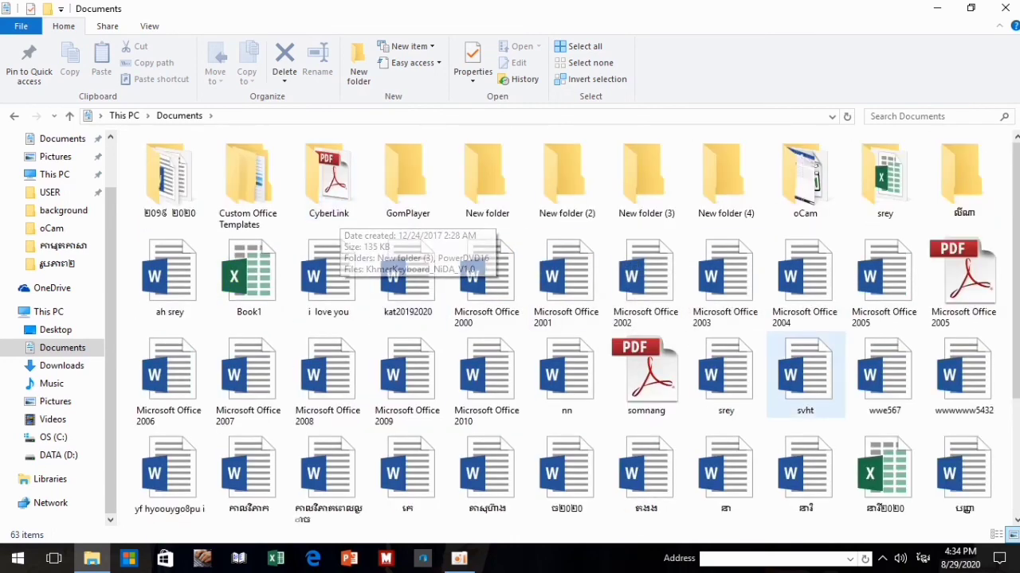
scroll(525, 286, down, 2)
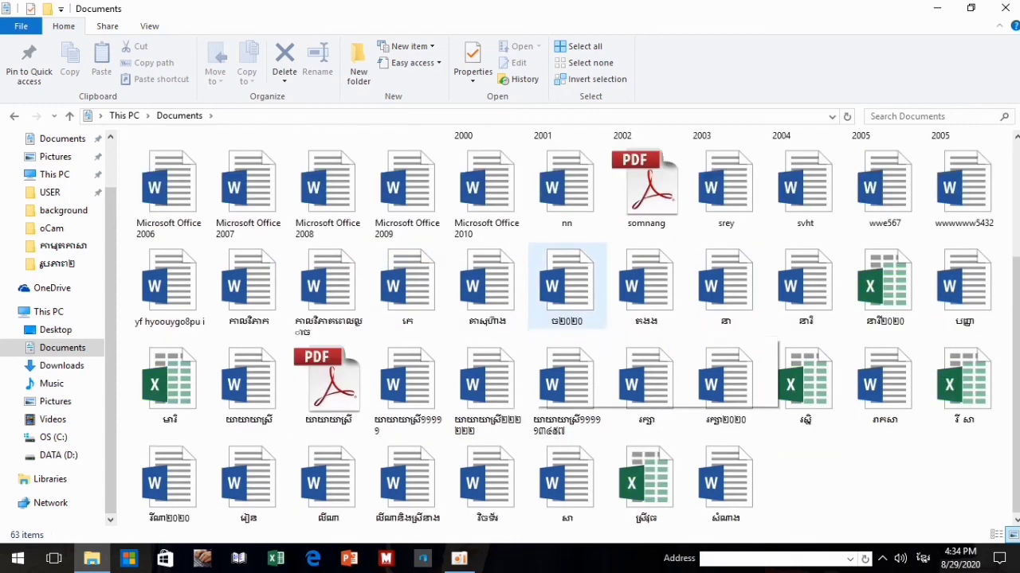
Switch the Documents folder to the details list, back to large thumbnails, and to details again, looking through the files each time.
click(996, 534)
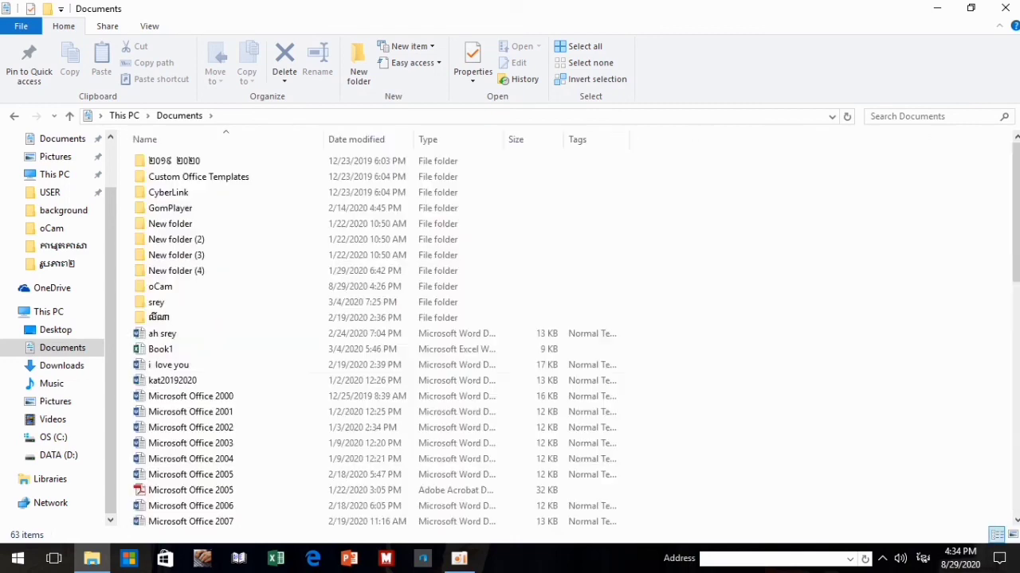
scroll(318, 255, down, 13)
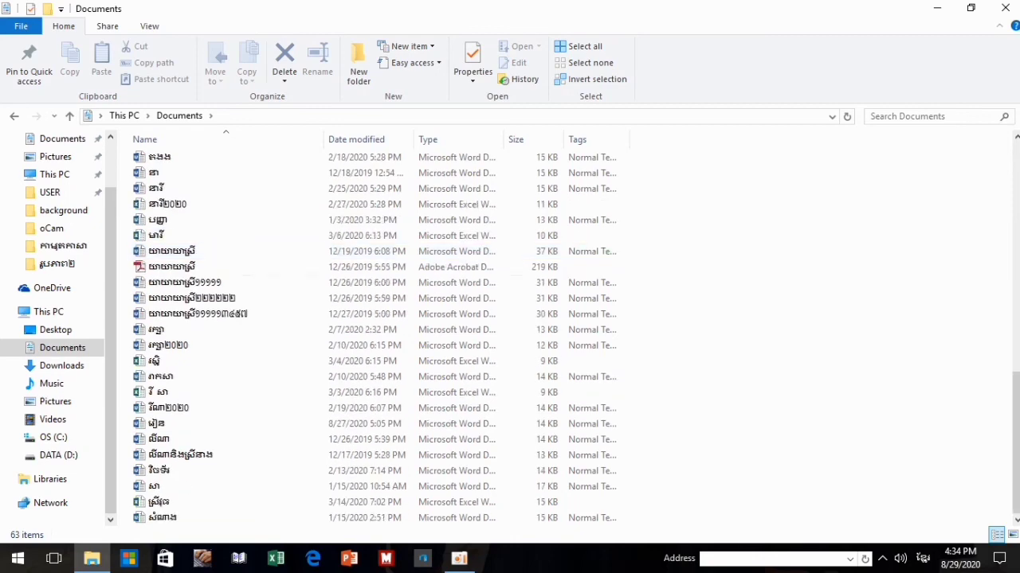
click(1012, 535)
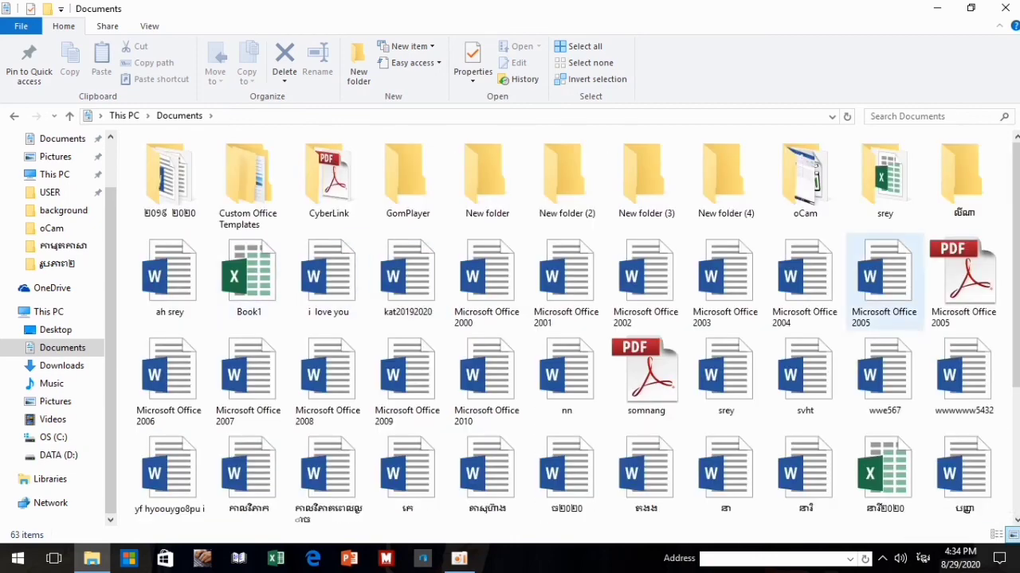
scroll(884, 367, down, 3)
scroll(884, 366, up, 3)
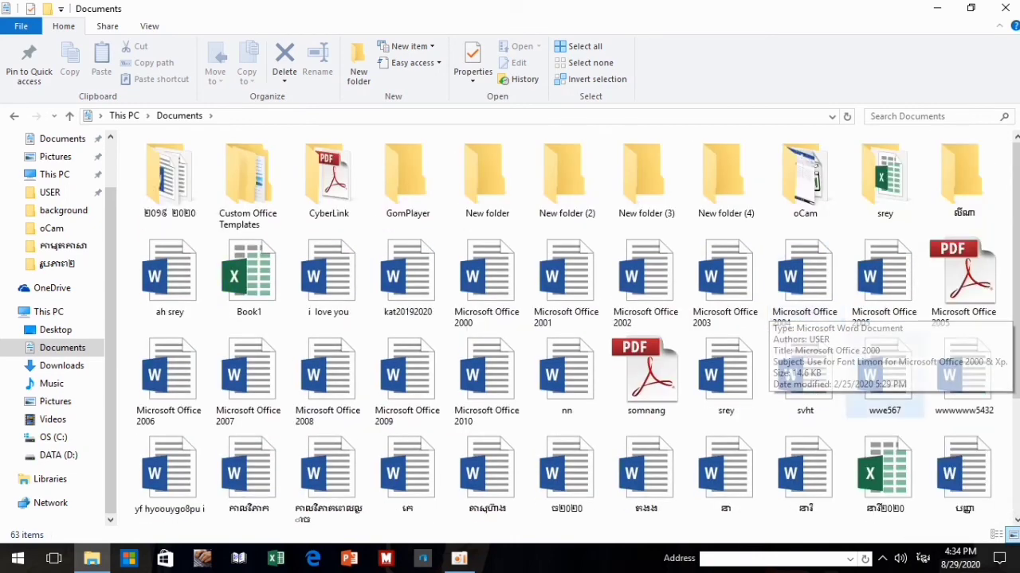
click(996, 535)
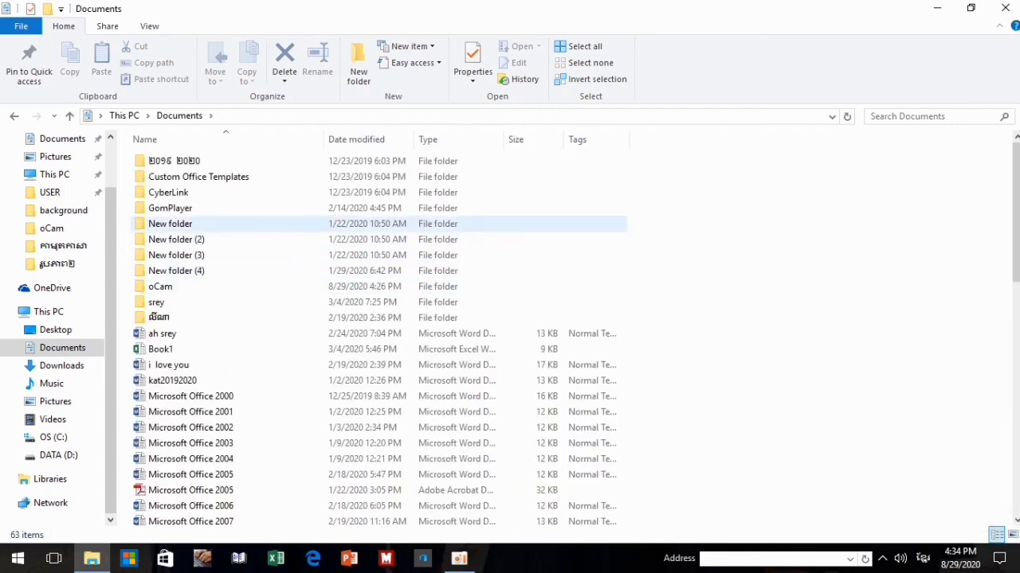
scroll(378, 223, down, 8)
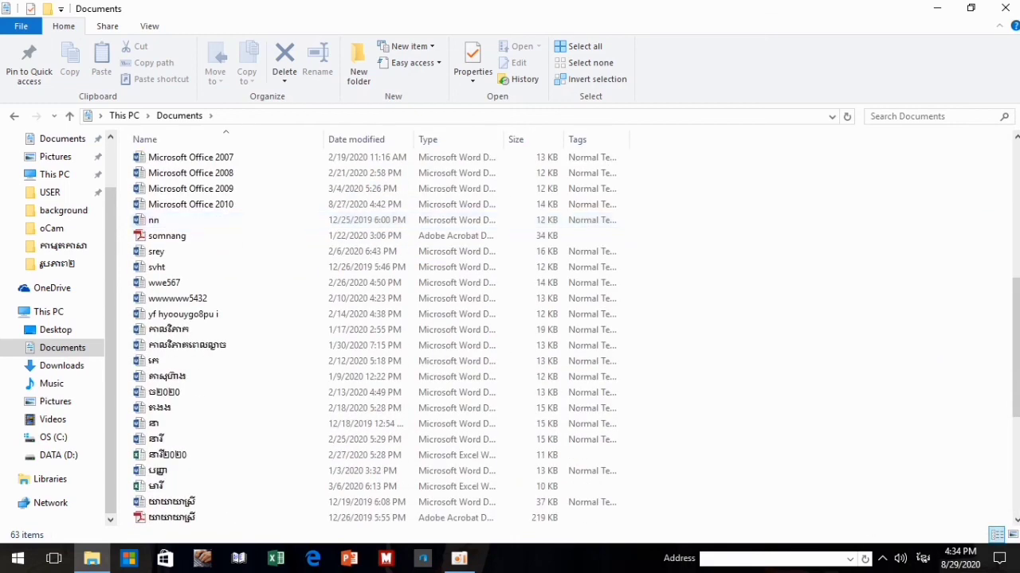
Search the Documents folder and its subfolders for the Khmer letter "ត" and look through the results to the end.
click(932, 116)
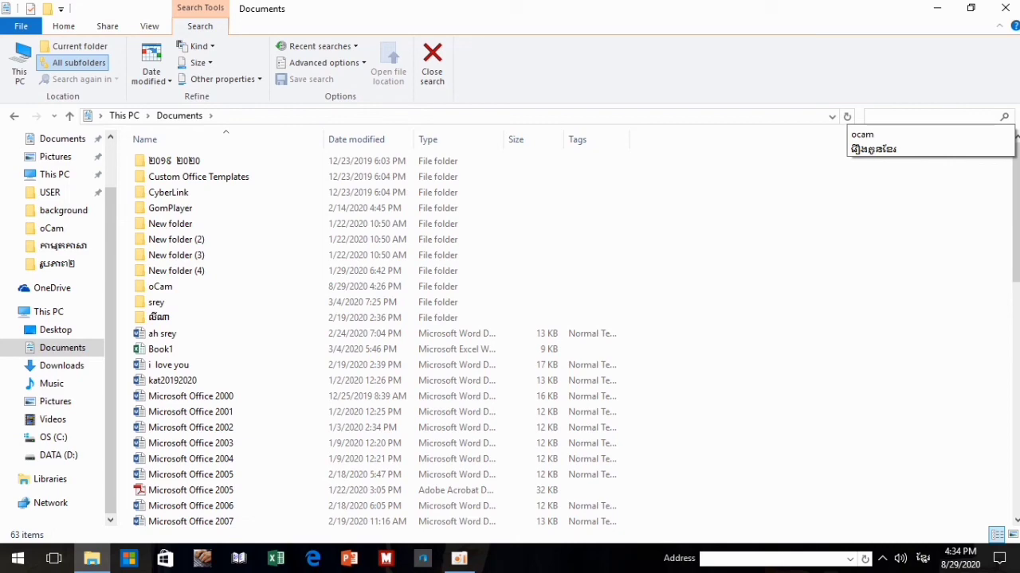
key(Escape)
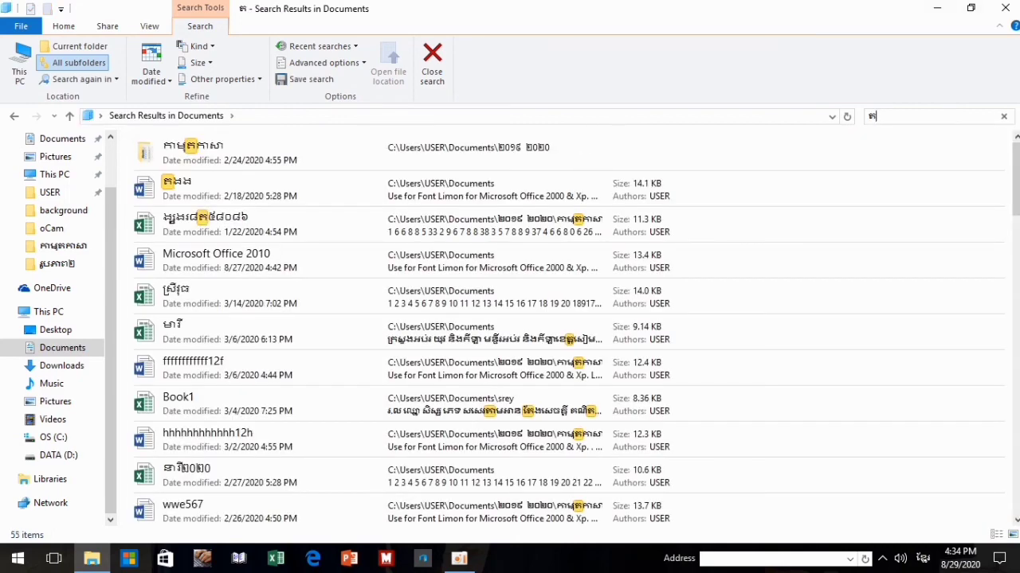
scroll(510, 188, down, 9)
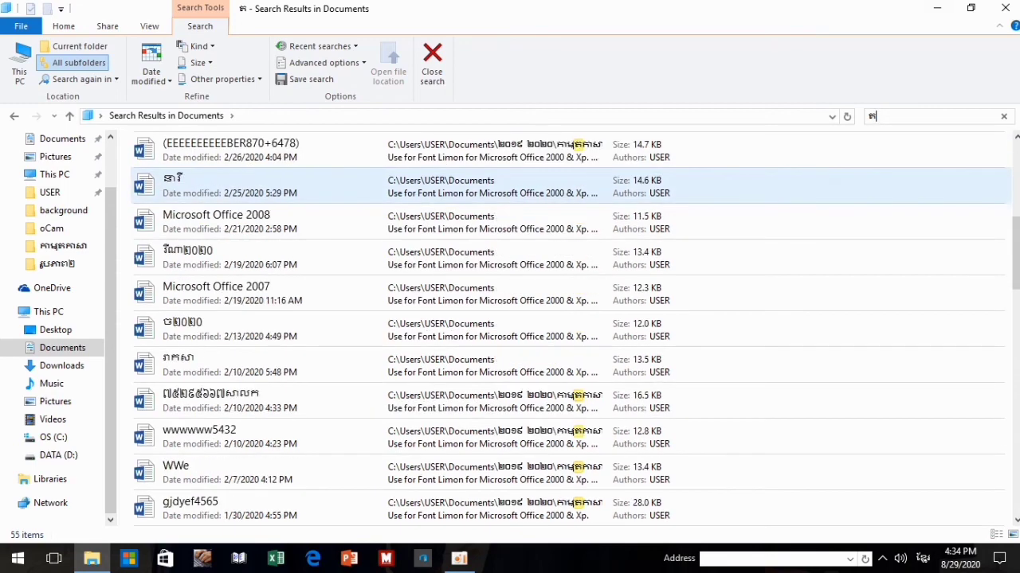
scroll(509, 223, down, 4)
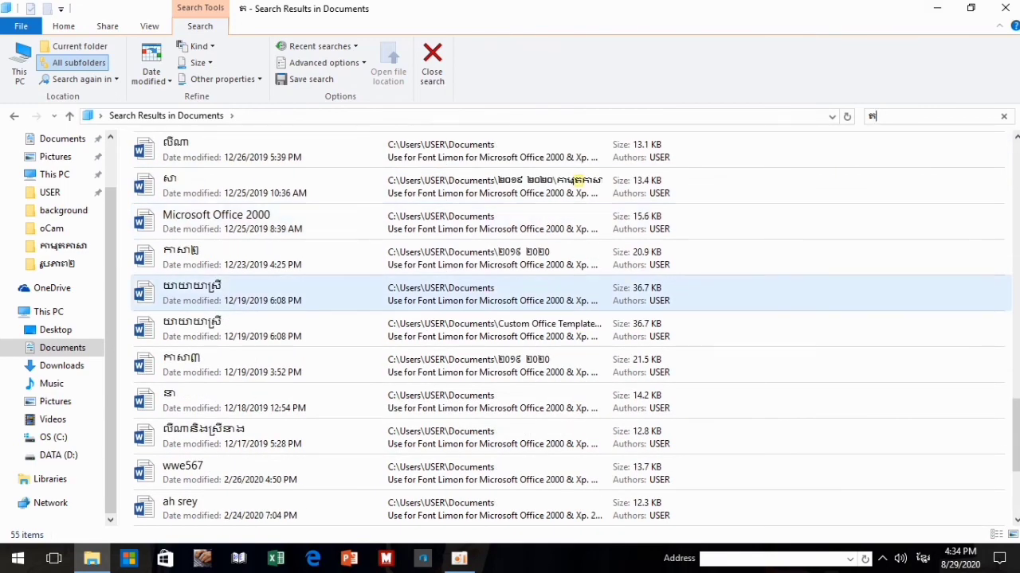
scroll(558, 326, down, 3)
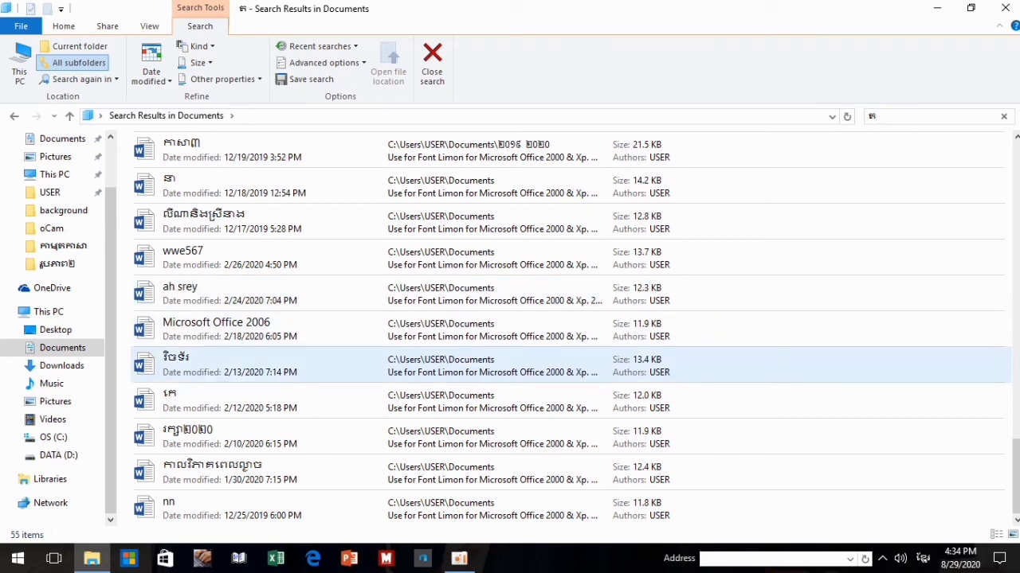
Open the found Word document modified 2/12/2020 5:18 PM to view it, and close both the document and the search results window.
double_click(239, 401)
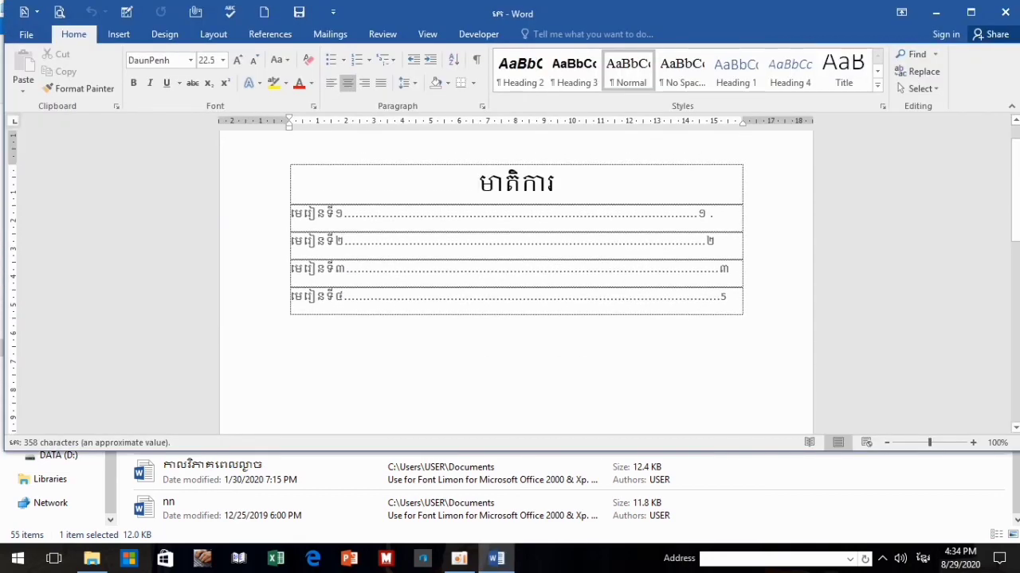
click(1004, 11)
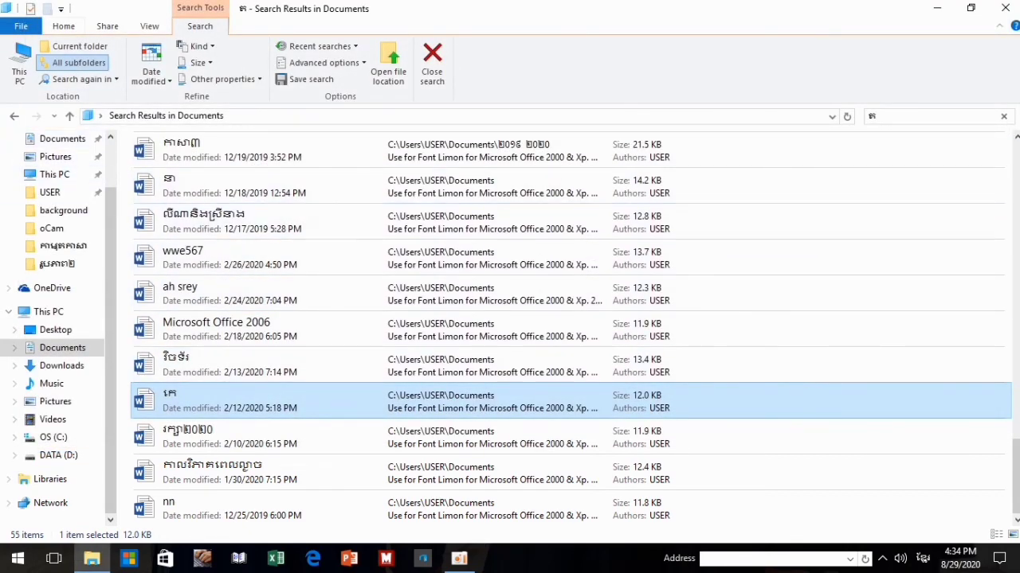
click(1005, 8)
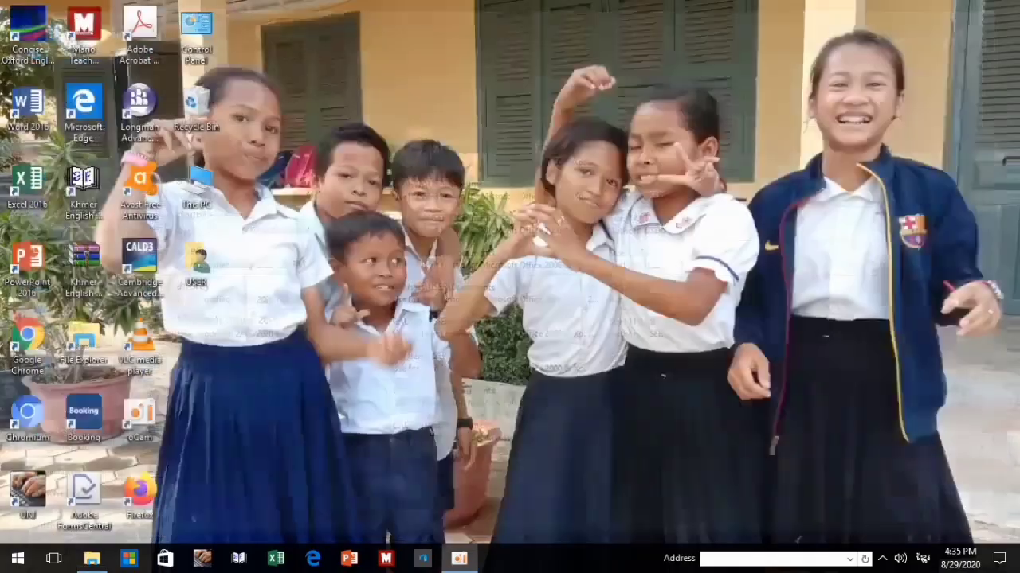
Refresh the desktop twice.
right_click(380, 105)
mouse_move(446, 115)
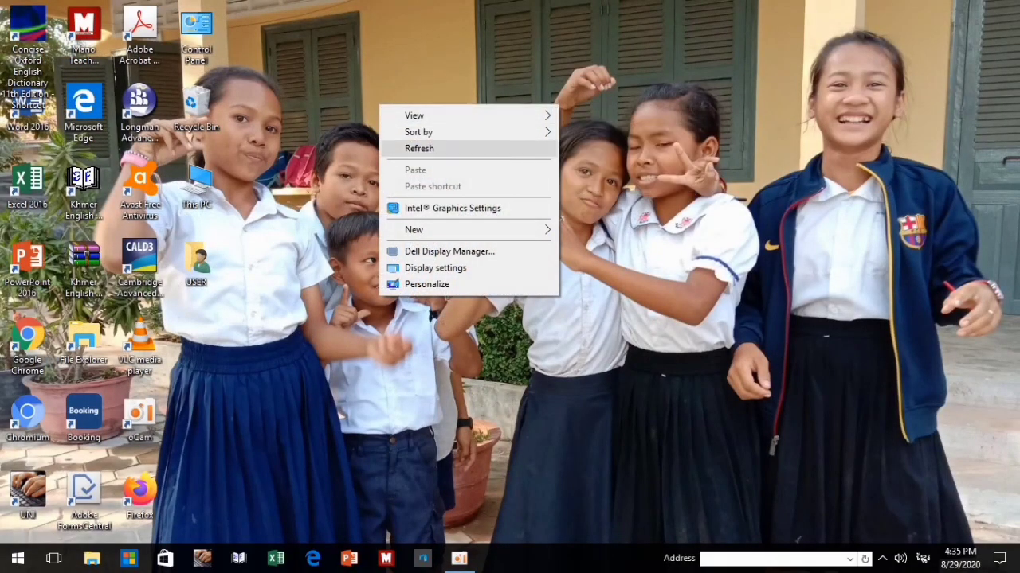
click(419, 148)
right_click(412, 114)
click(450, 158)
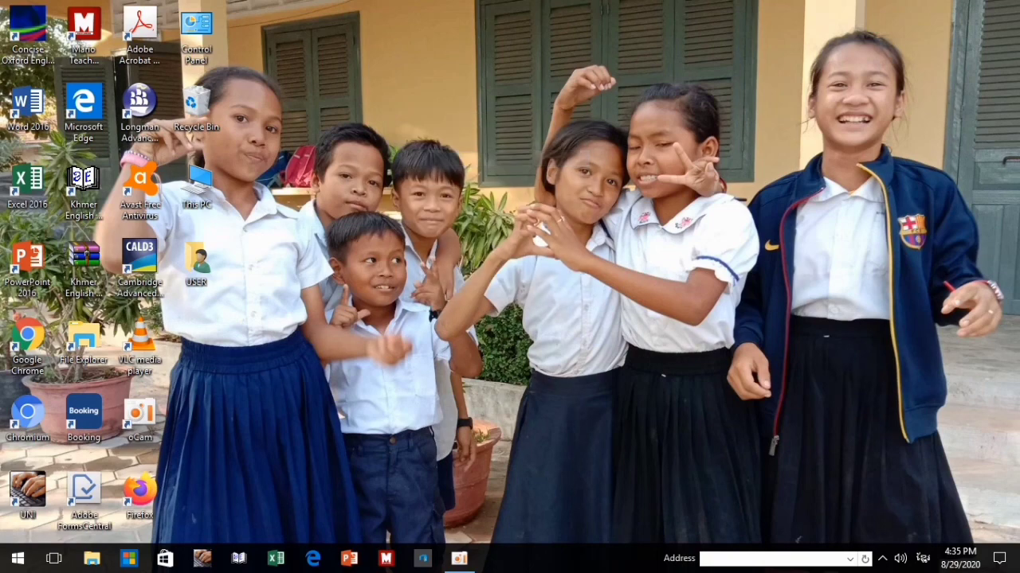
Change the desktop background in the personalization settings to the recent picture of the woman in a dark jacket standing outdoors.
right_click(428, 117)
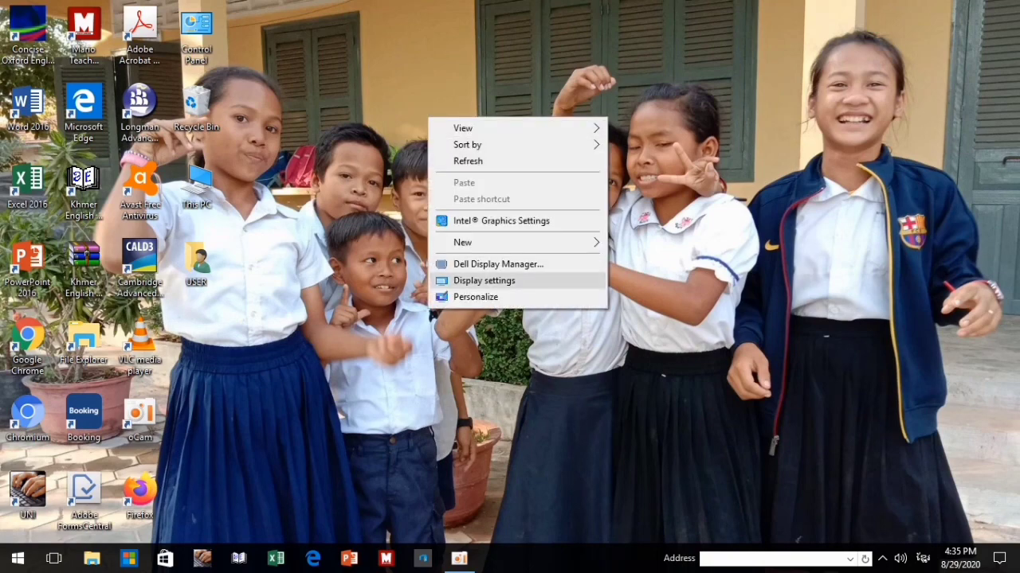
click(476, 297)
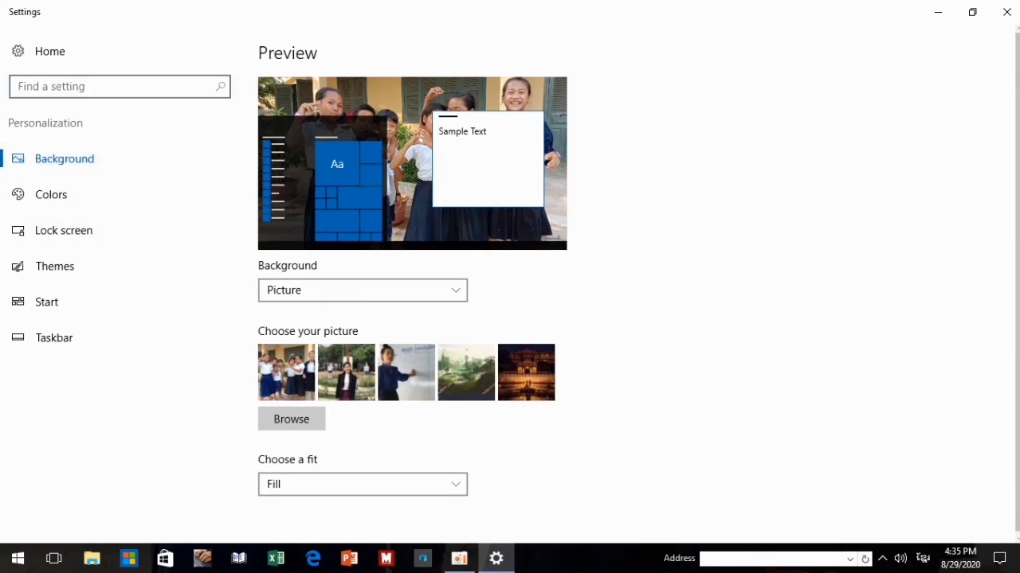
click(285, 372)
click(345, 372)
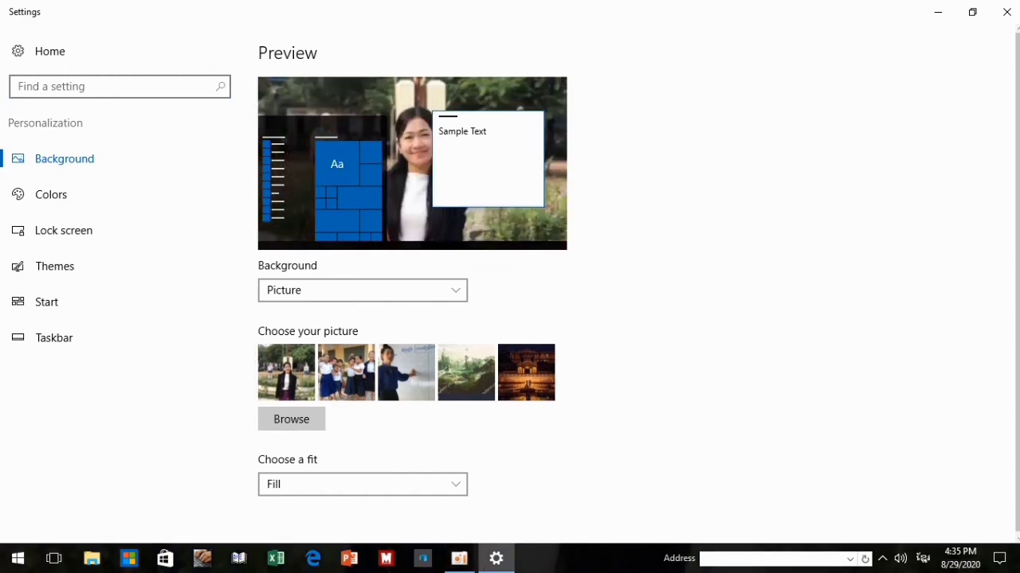
View the picture folder for other background images, leave it without choosing one, and close Settings.
click(292, 417)
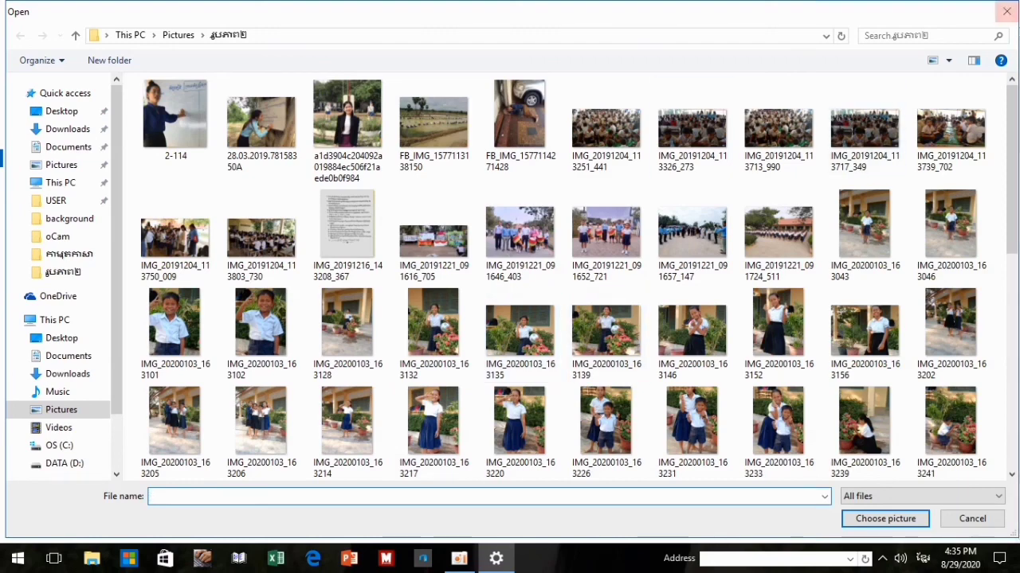
click(1007, 12)
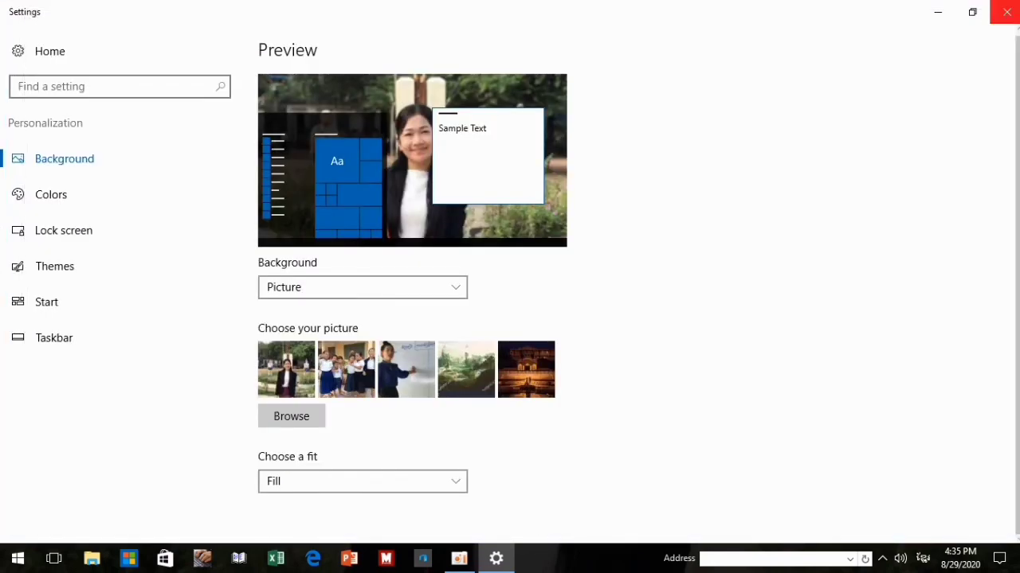
click(1007, 11)
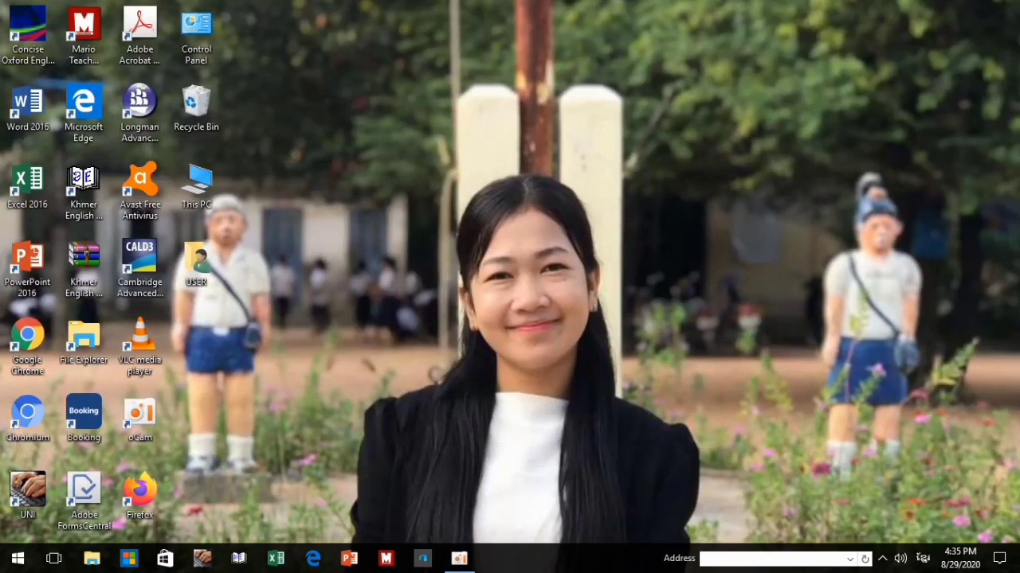
Refresh the desktop repeatedly with the new background in place.
right_click(401, 168)
right_click(367, 137)
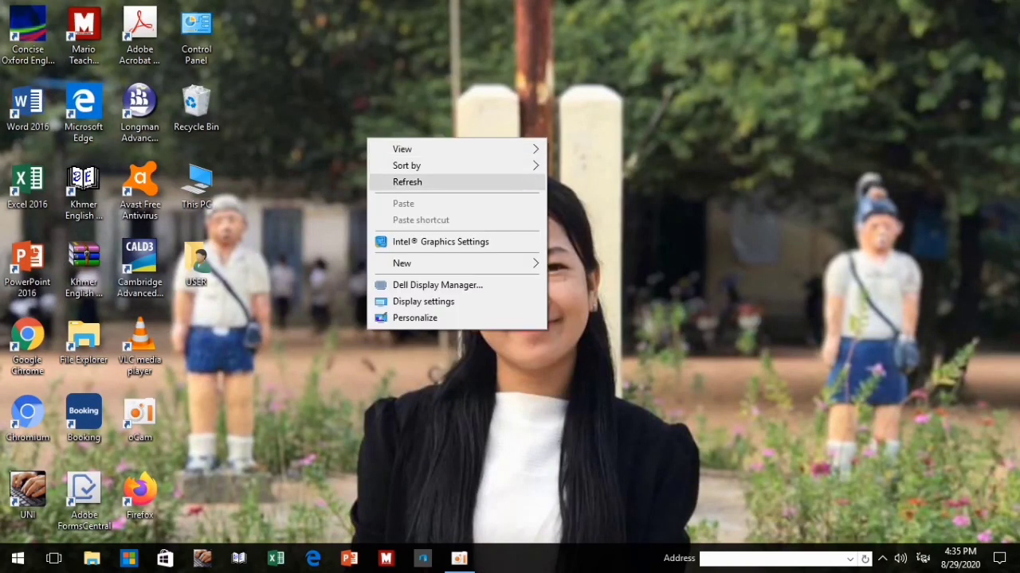
click(407, 181)
right_click(380, 117)
right_click(410, 136)
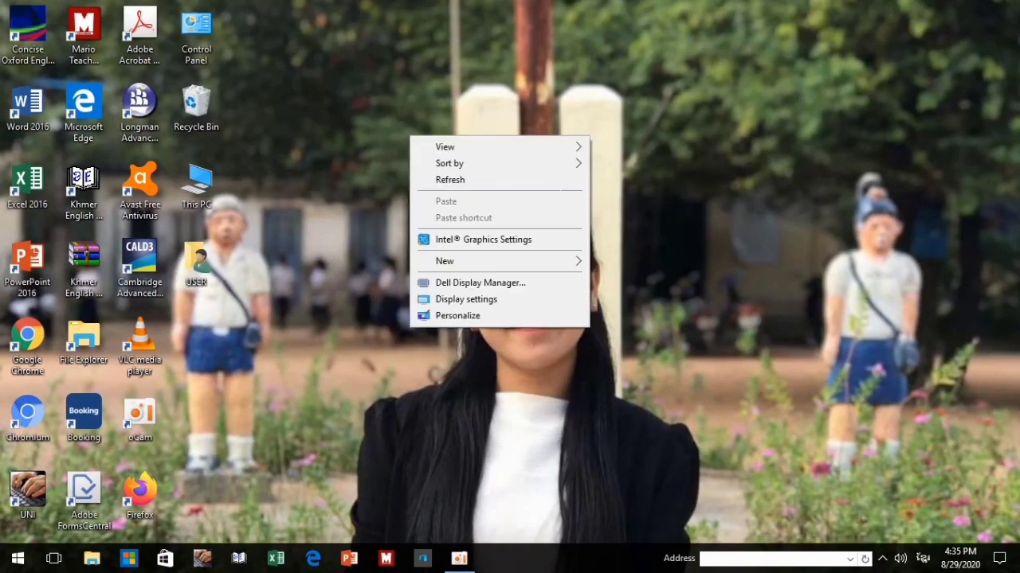
click(412, 180)
right_click(407, 140)
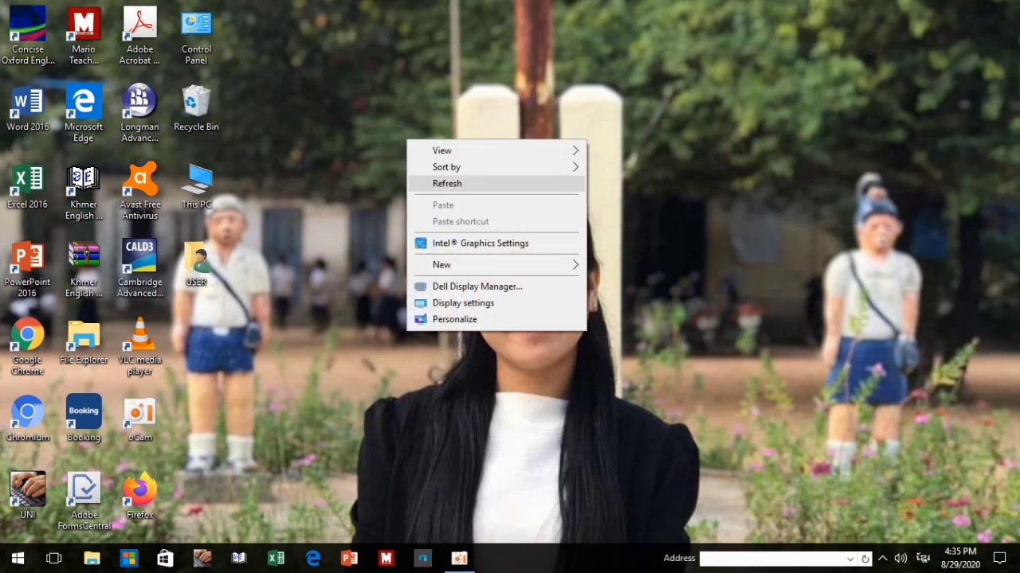
click(415, 184)
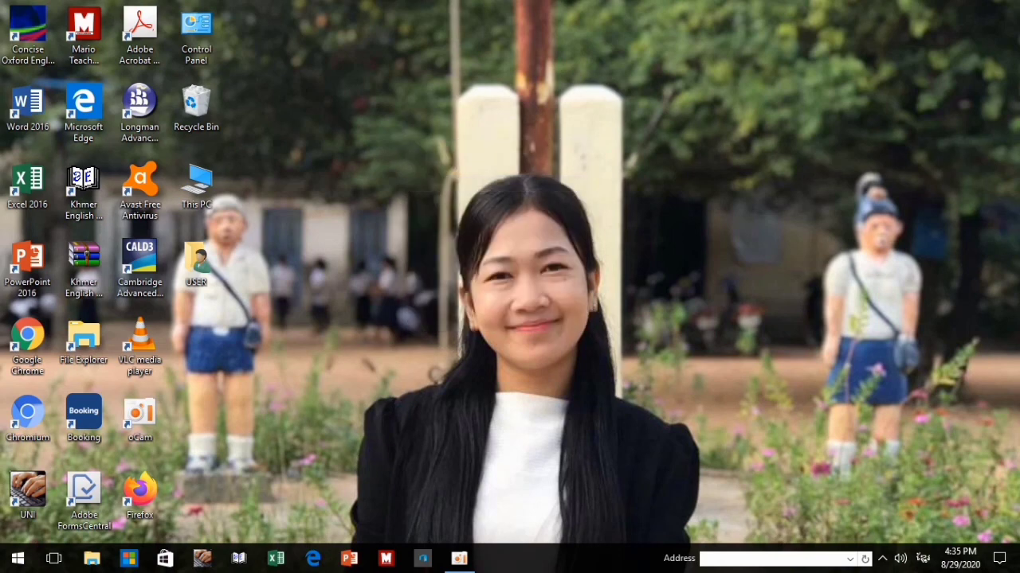
mouse_move(459, 559)
right_click(380, 128)
click(398, 171)
right_click(344, 87)
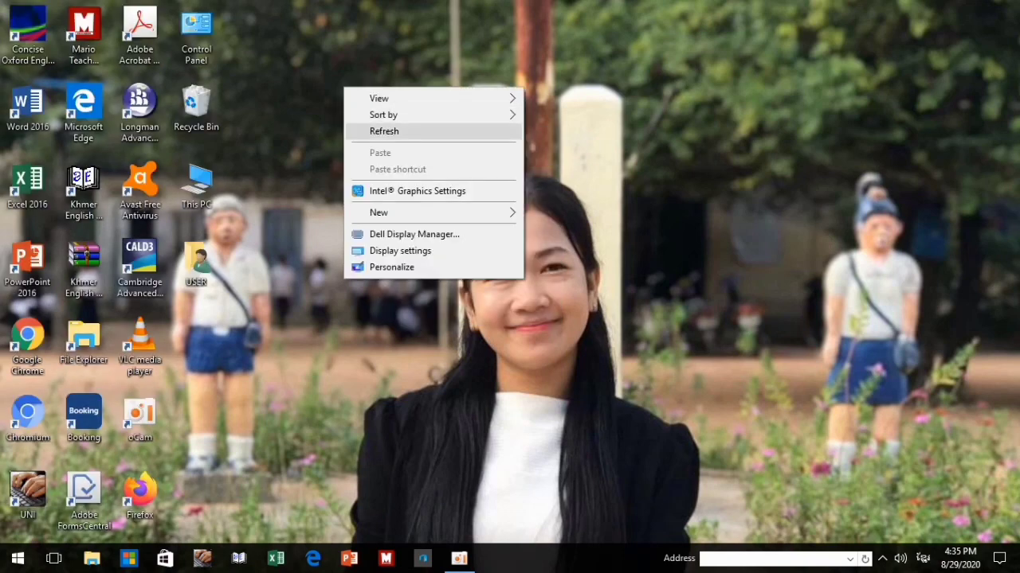
click(384, 131)
right_click(367, 93)
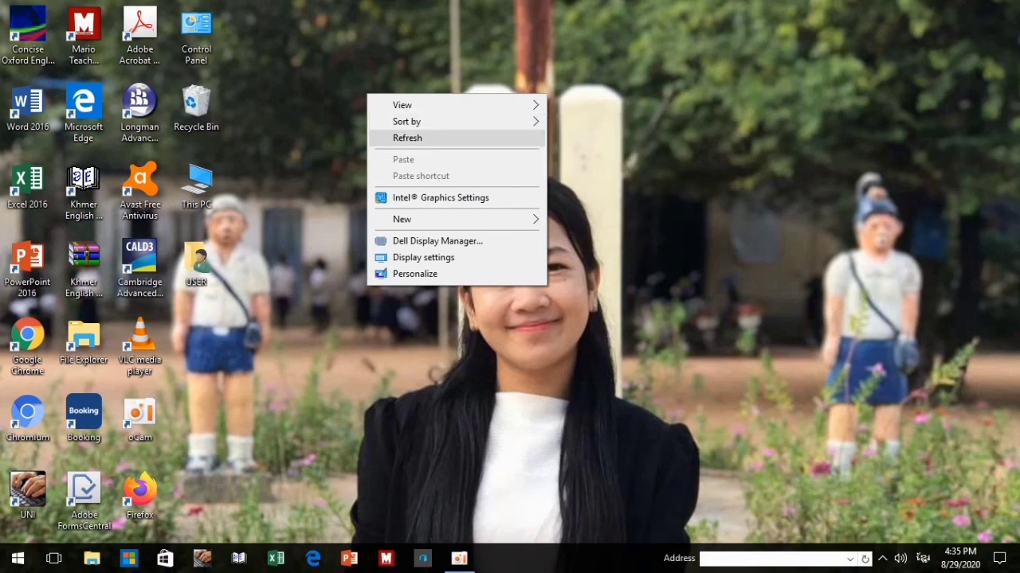
click(407, 137)
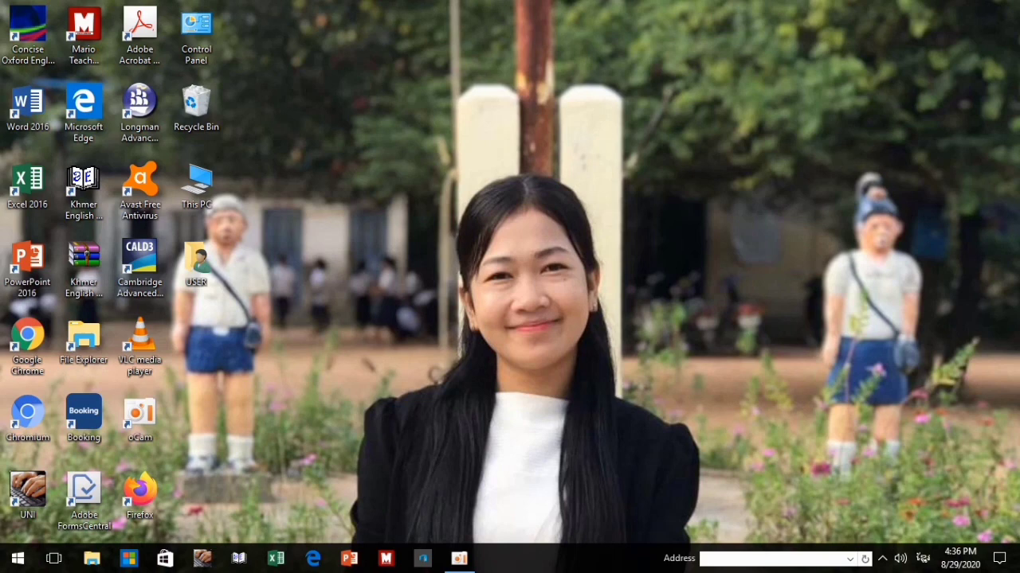
right_click(363, 91)
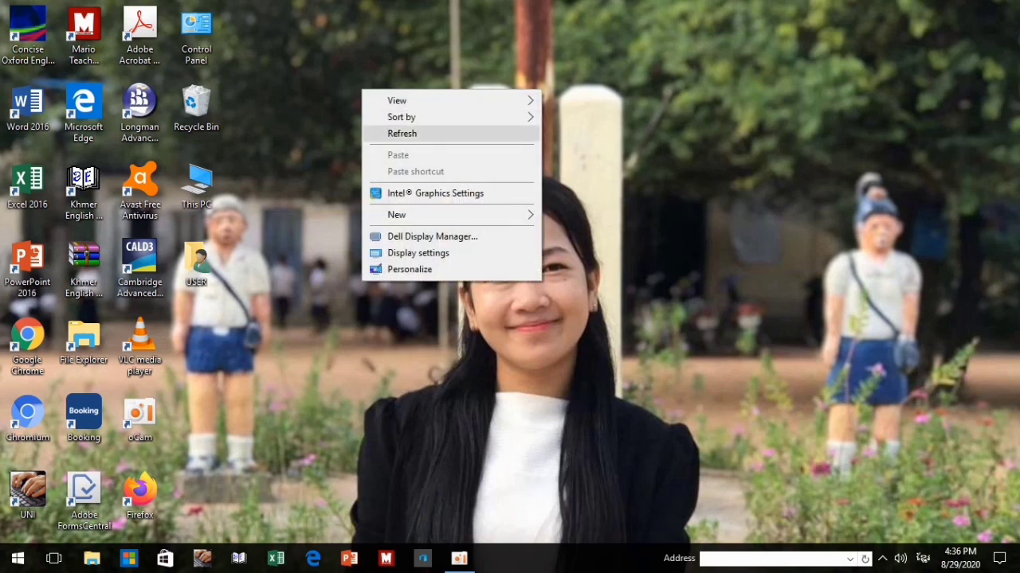
click(401, 133)
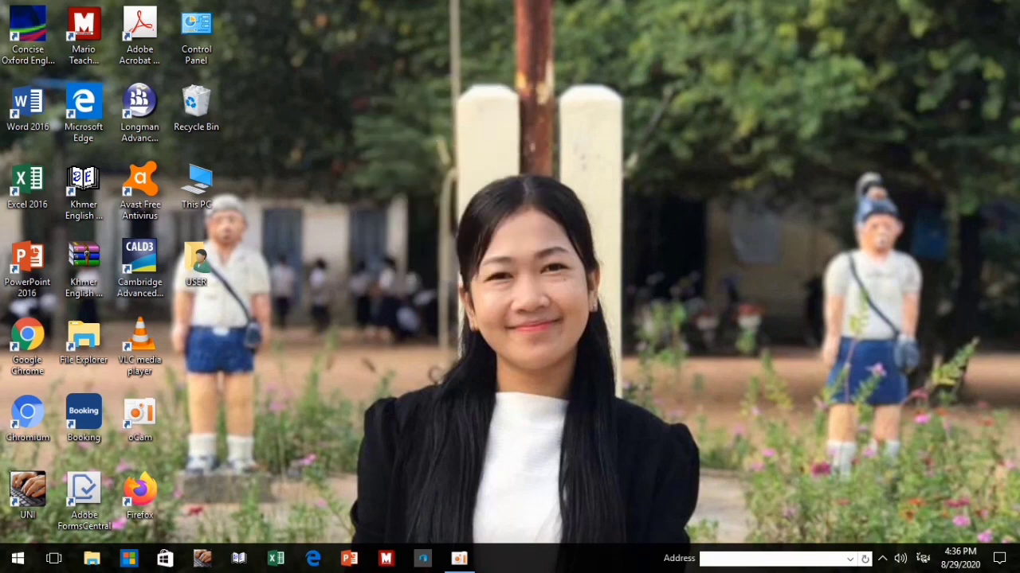
right_click(387, 97)
click(408, 141)
right_click(396, 105)
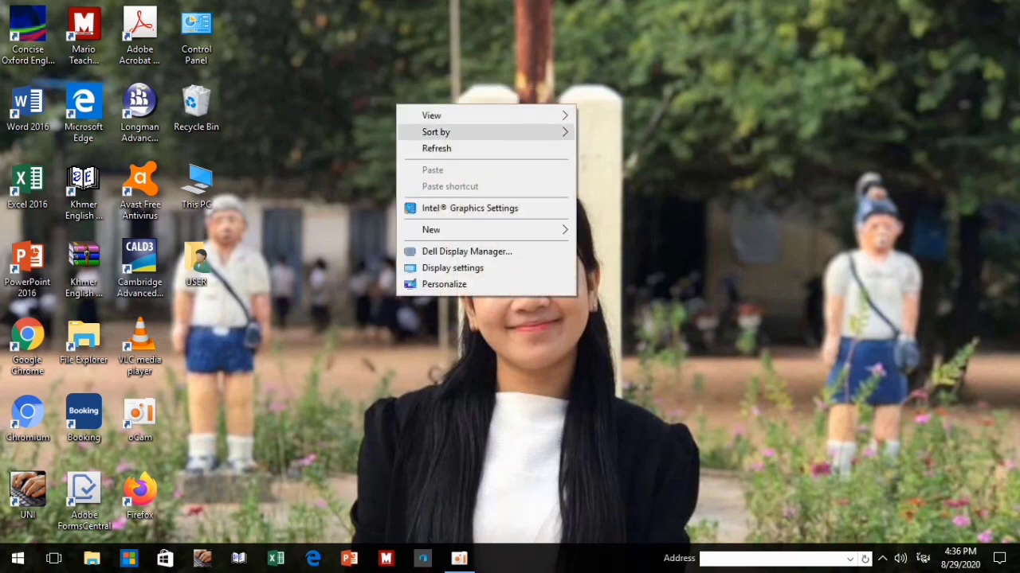
click(416, 149)
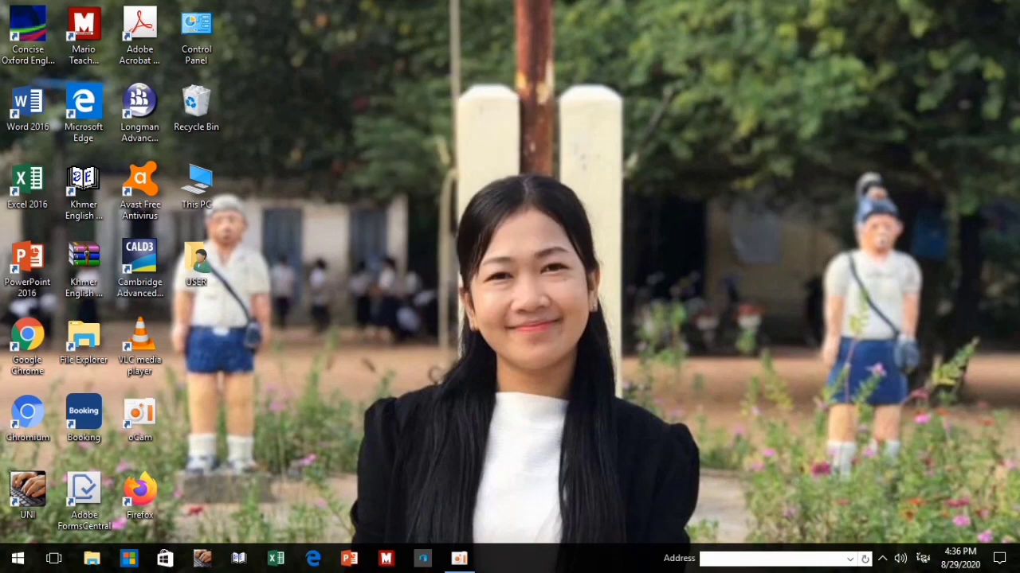